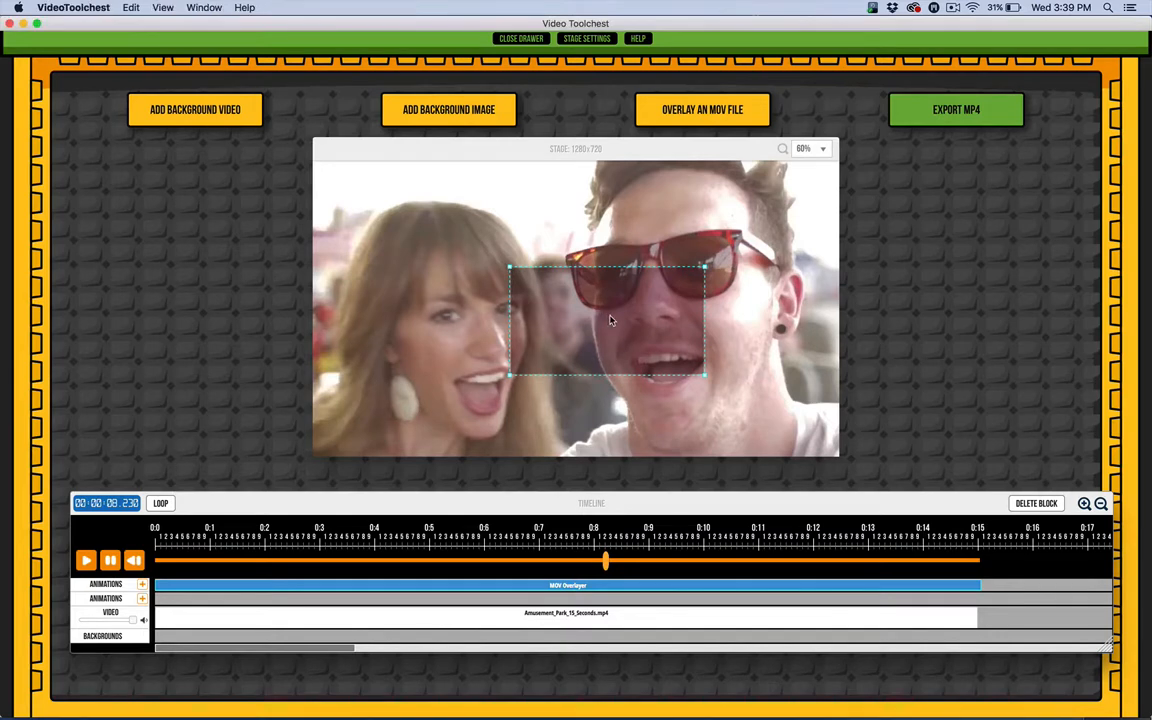
# Step: Reposition the MOV overlay lower on the stage, and switch to Chrome's QuickTime for Windows search results
pyautogui.moveTo(602, 347); pyautogui.dragTo(561, 377)
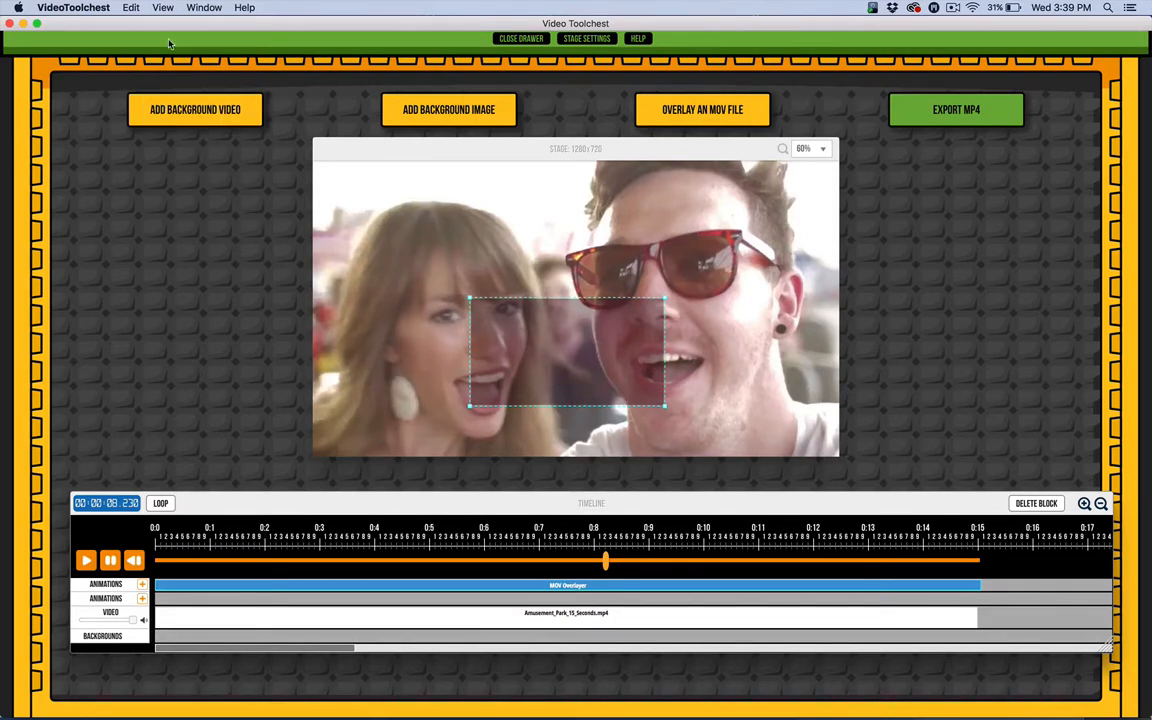
pyautogui.press('super+Tab')
pyautogui.press('super+Tab')
pyautogui.press('super+Tab')
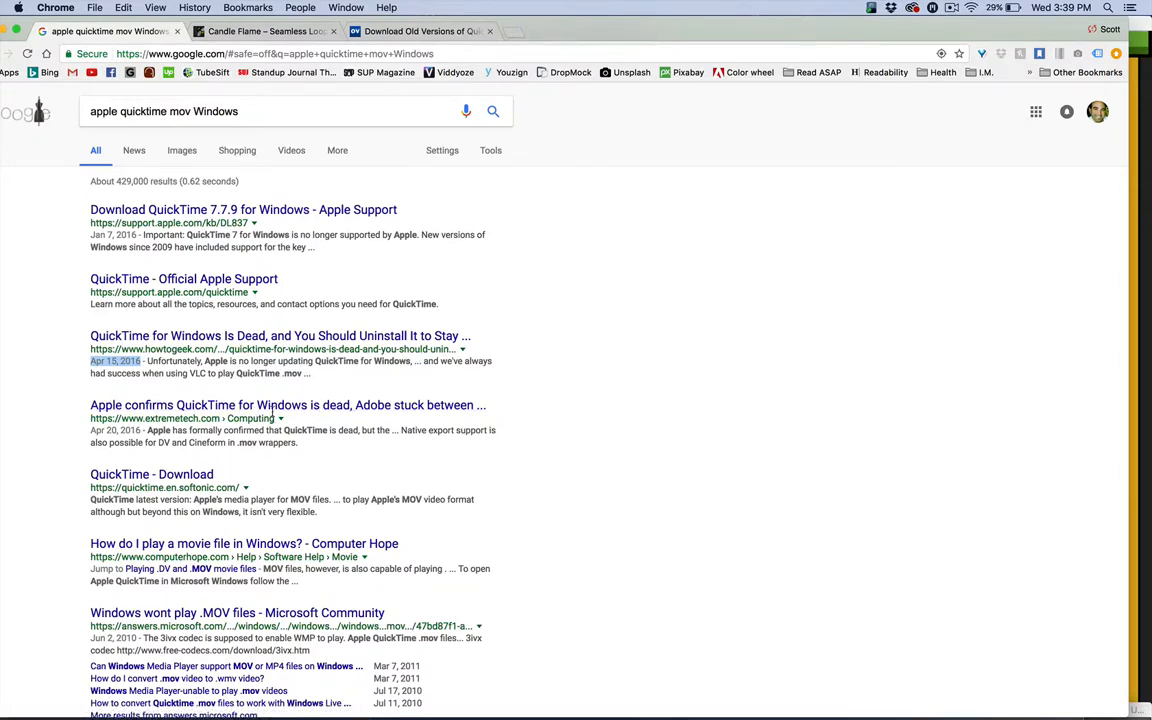
pyautogui.click(149, 362)
# Step: Watch part of the Candle Flame preview video on its VideoHive page, skipping ahead to the candle examples, and close the preview
pyautogui.click(242, 34)
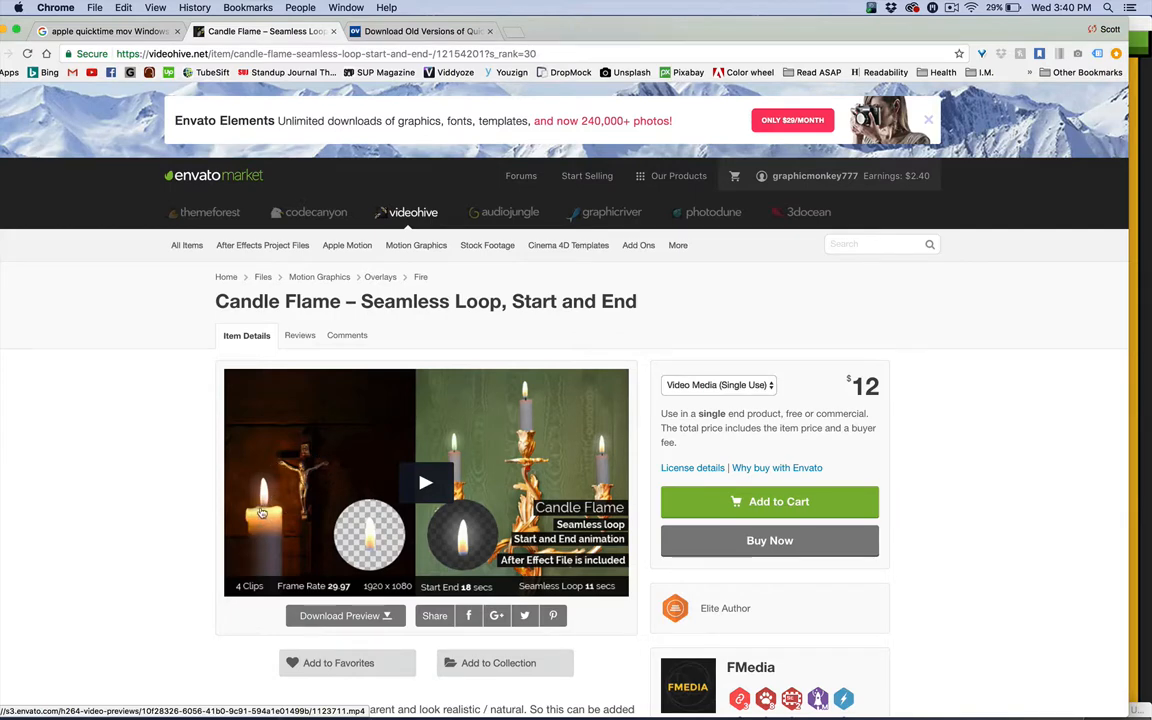
pyautogui.click(419, 497)
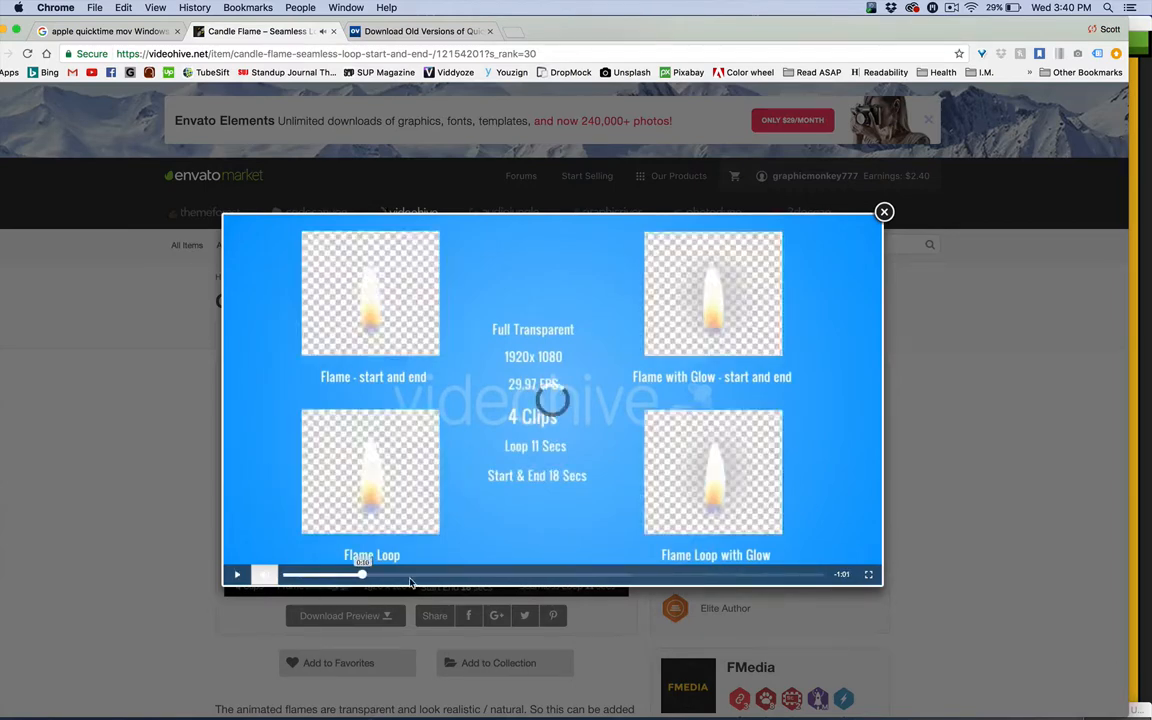
pyautogui.click(512, 575)
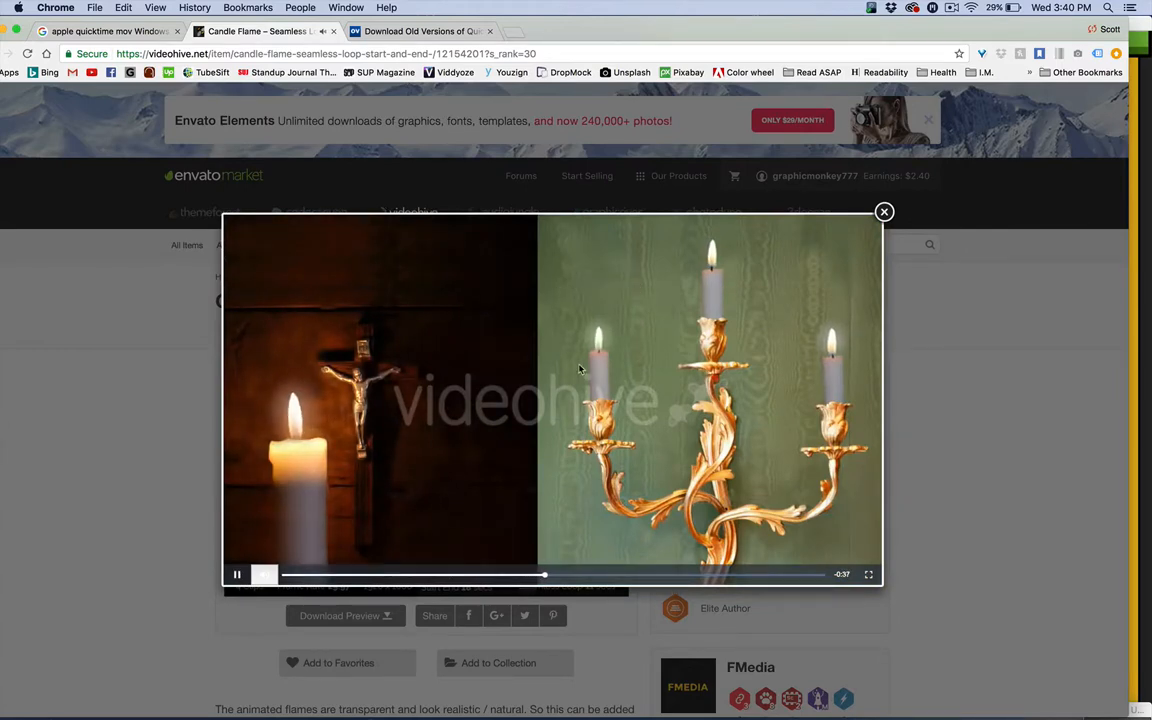
pyautogui.click(884, 212)
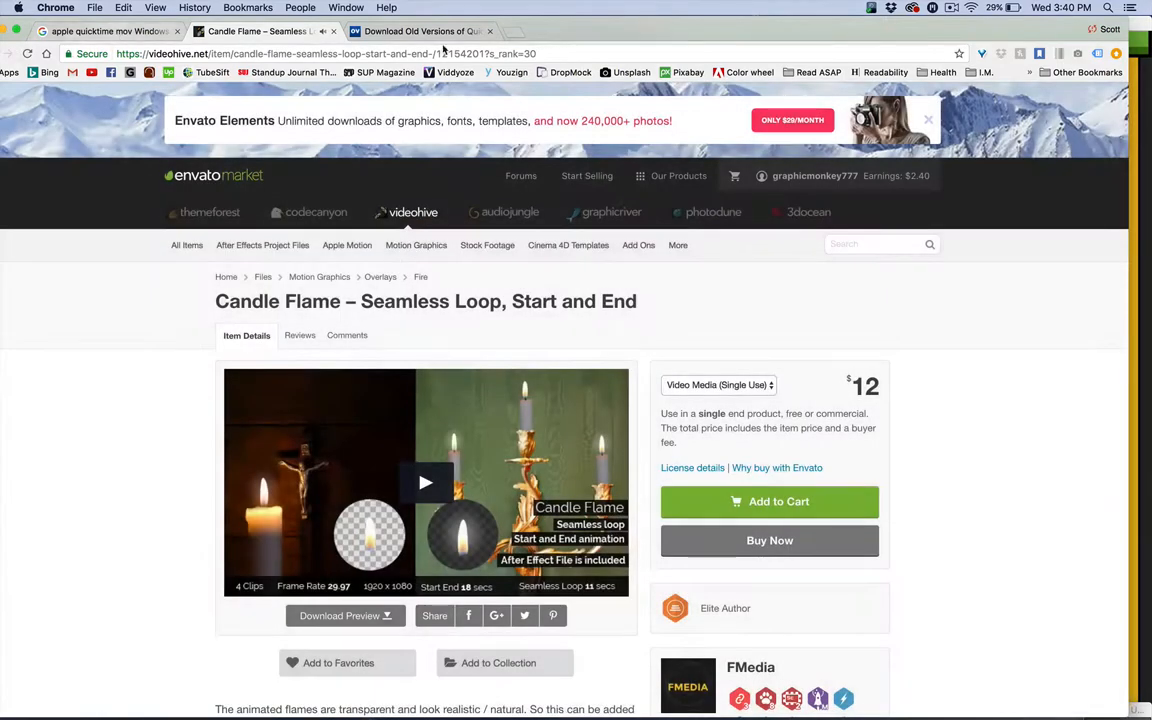
# Step: Go back to VideoHive's fire overlays category and examine the previews of the explosion and smoke effects
pyautogui.moveTo(498, 29); pyautogui.dragTo(557, 29)
pyautogui.click(48, 54)
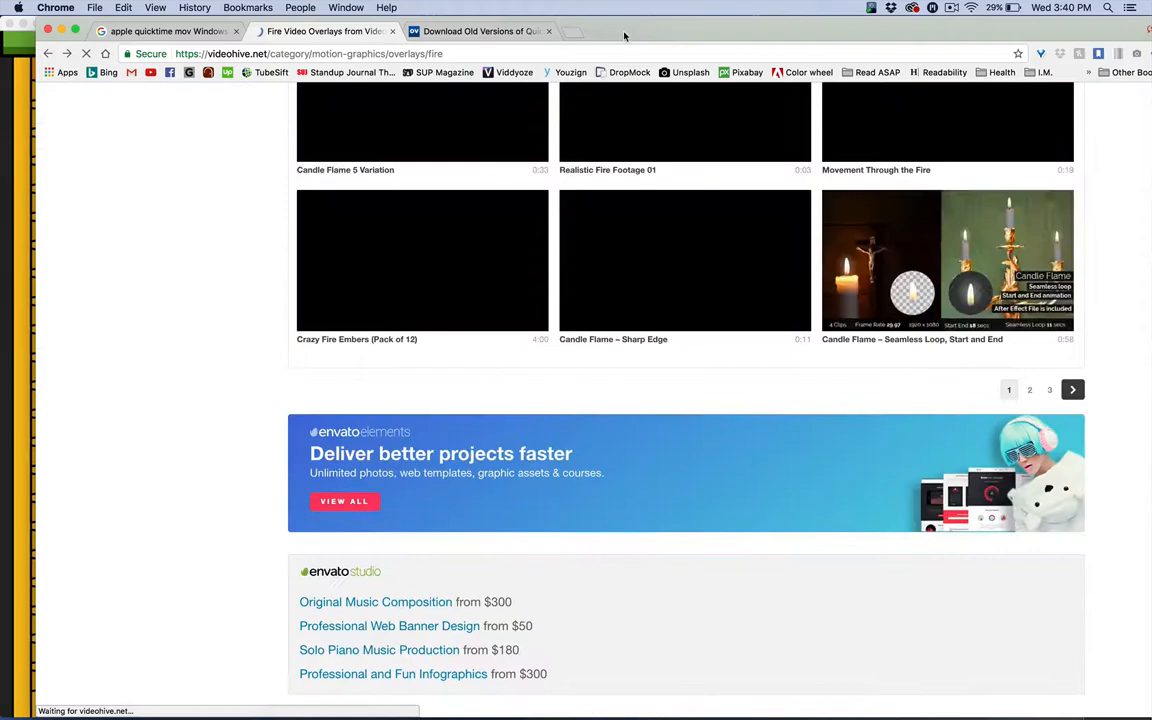
pyautogui.moveTo(624, 36); pyautogui.dragTo(499, 36)
pyautogui.scroll(5, 583, 325)
pyautogui.scroll(7, 583, 325)
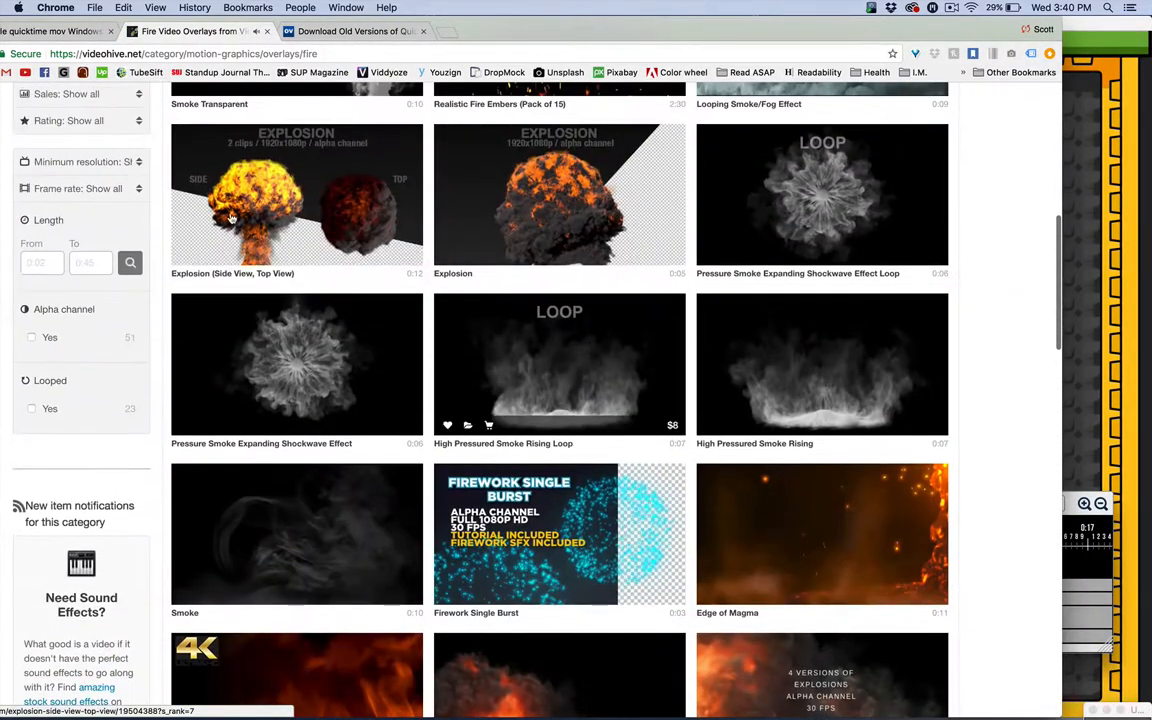
pyautogui.moveTo(228, 219)
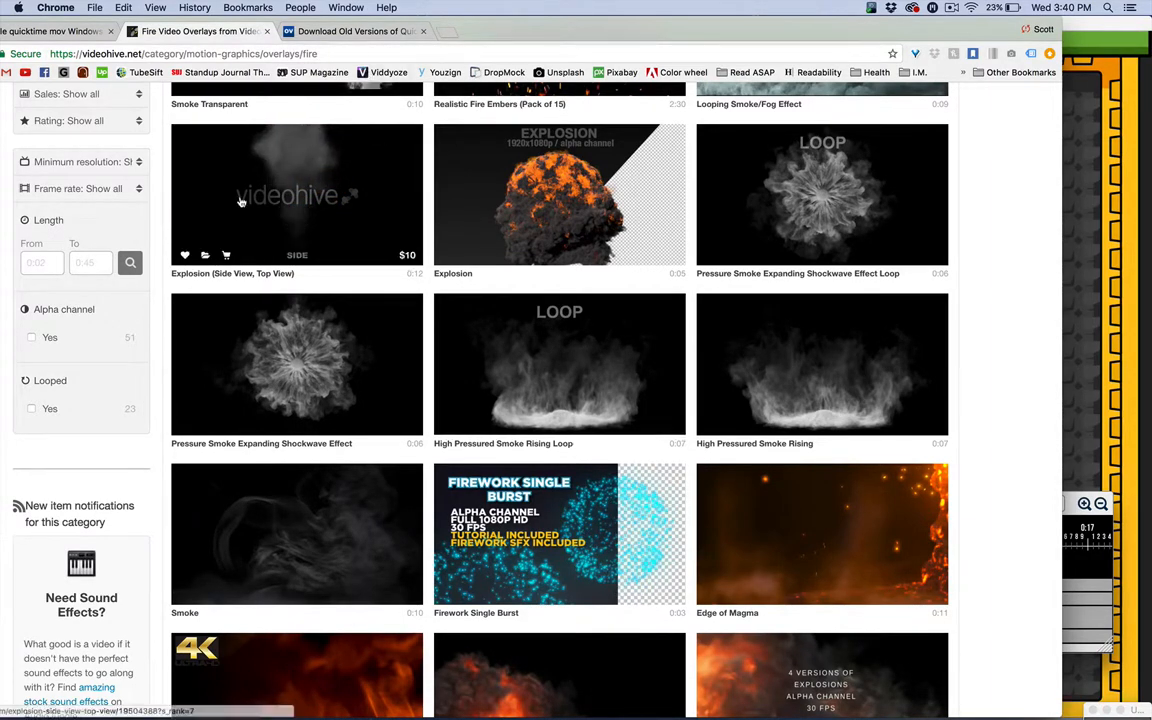
pyautogui.moveTo(369, 358)
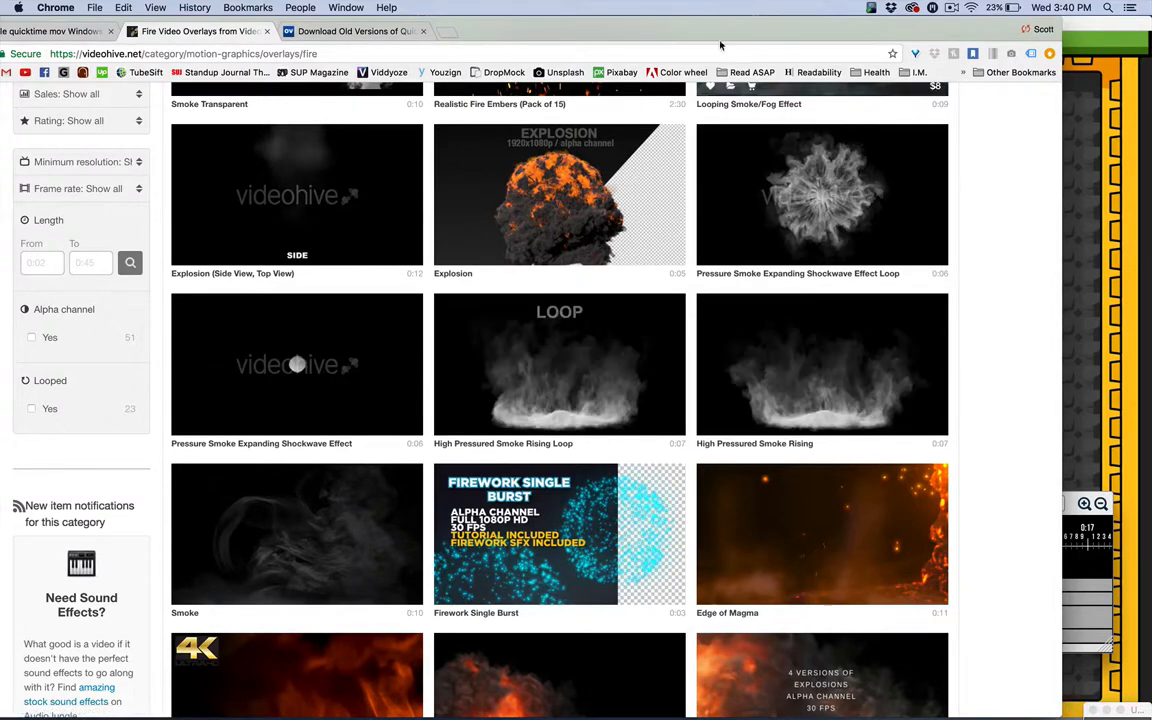
pyautogui.moveTo(575, 40); pyautogui.dragTo(701, 40)
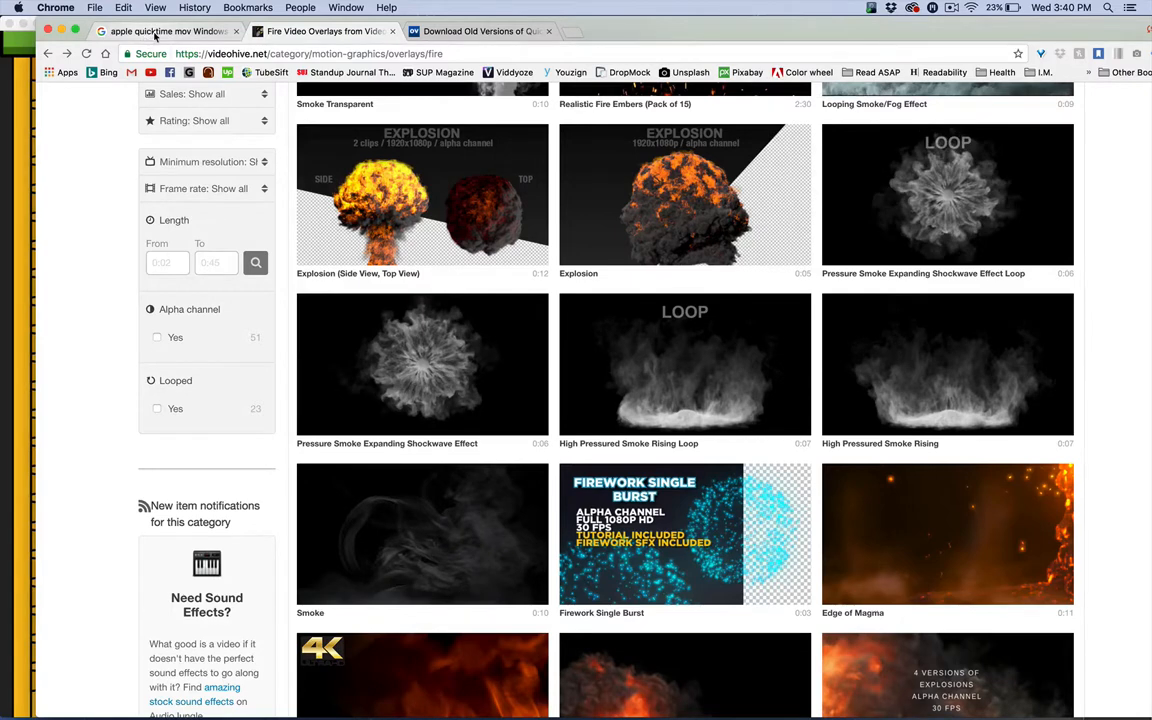
# Step: Return to Video Toolchest by minimizing Chrome, and enlarge the MOV overlay until it covers the whole 1280x720 stage
pyautogui.click(155, 32)
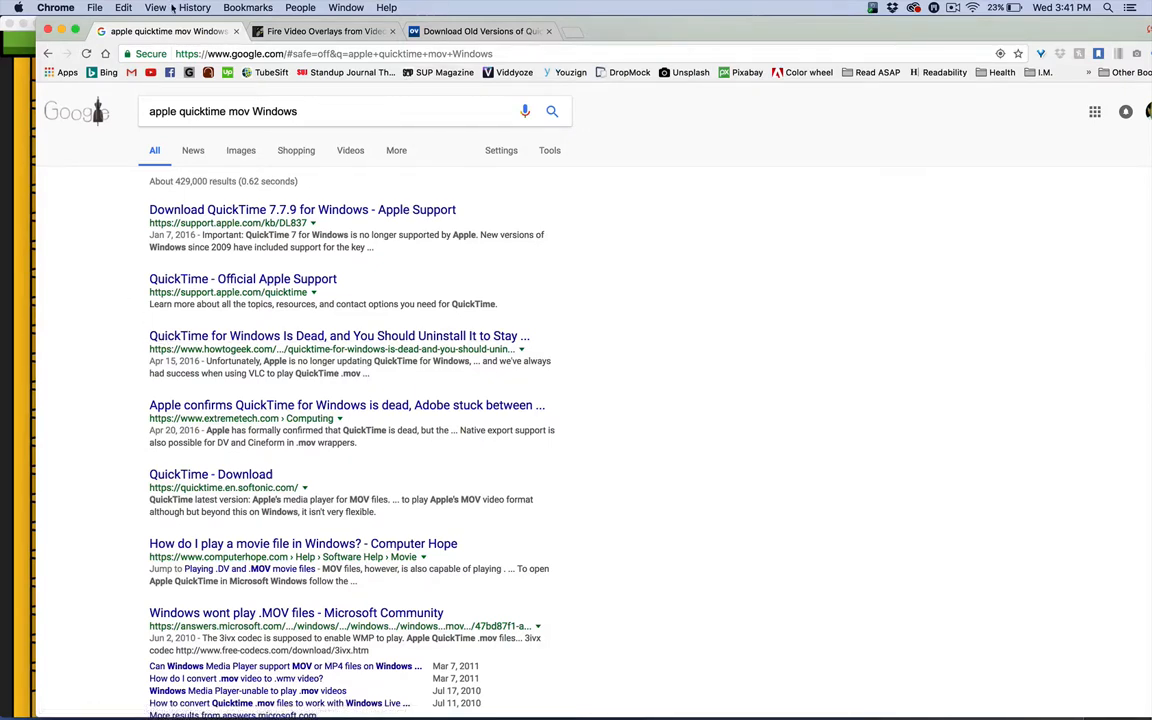
pyautogui.click(61, 31)
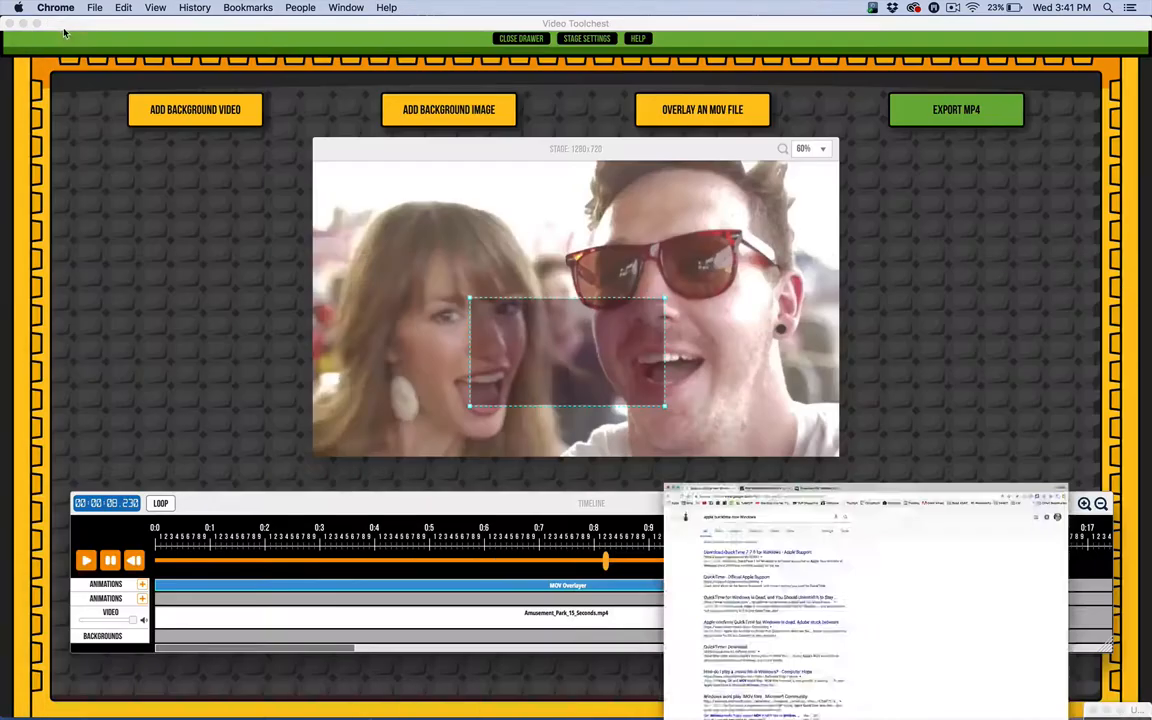
pyautogui.moveTo(573, 333); pyautogui.dragTo(576, 274)
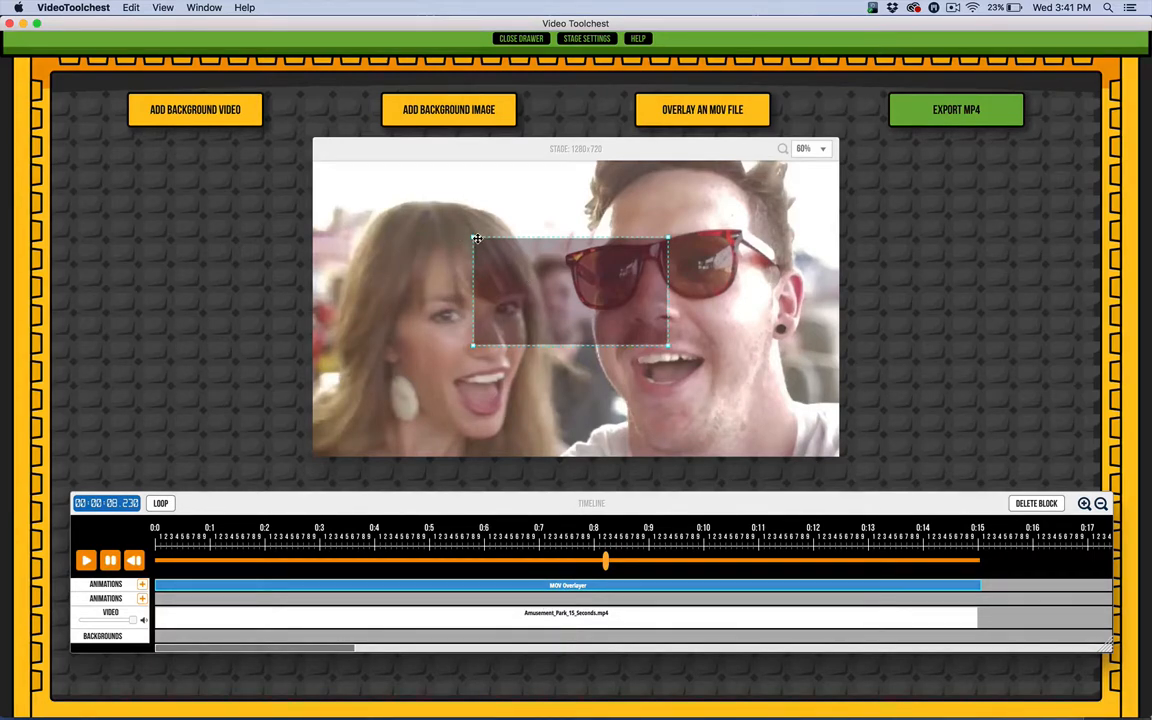
pyautogui.moveTo(472, 238); pyautogui.dragTo(305, 160)
pyautogui.moveTo(477, 296); pyautogui.dragTo(506, 322)
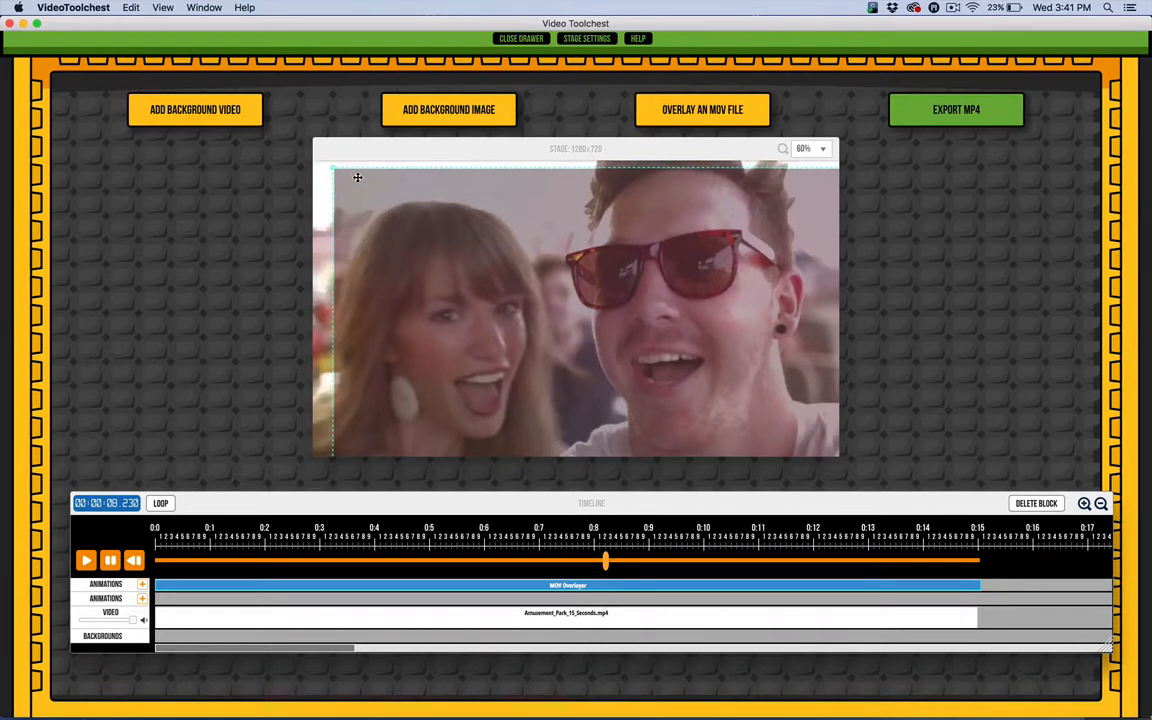
pyautogui.moveTo(331, 172); pyautogui.dragTo(321, 161)
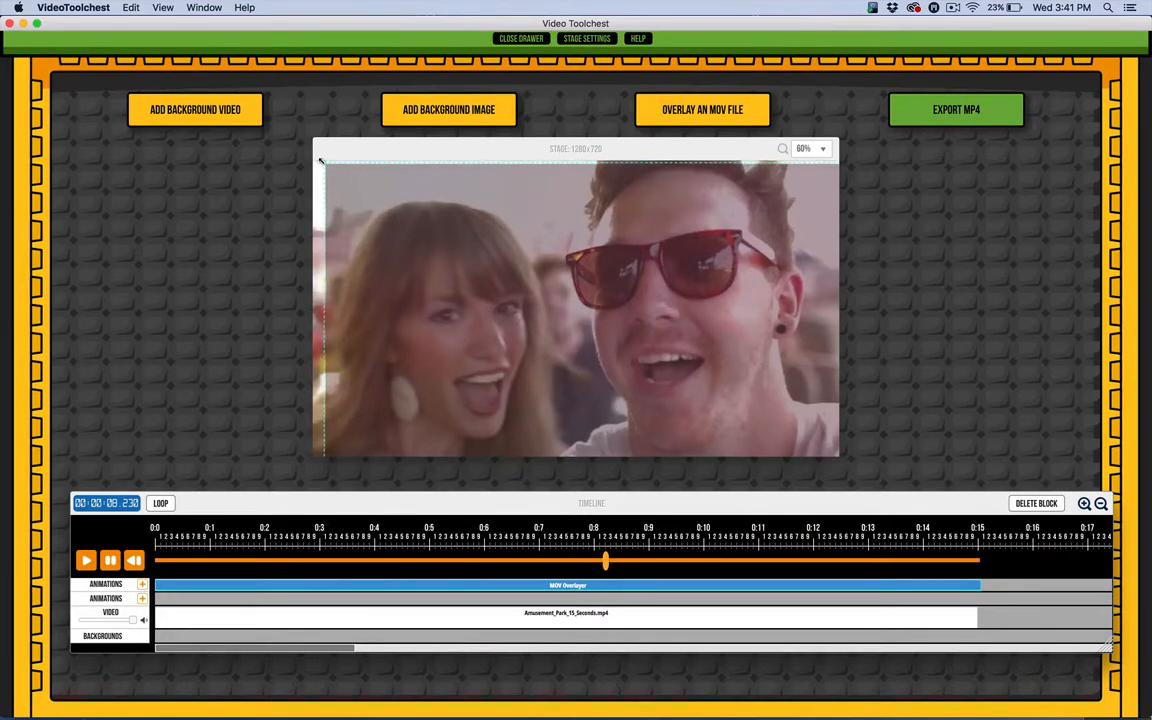
pyautogui.moveTo(434, 245); pyautogui.dragTo(416, 241)
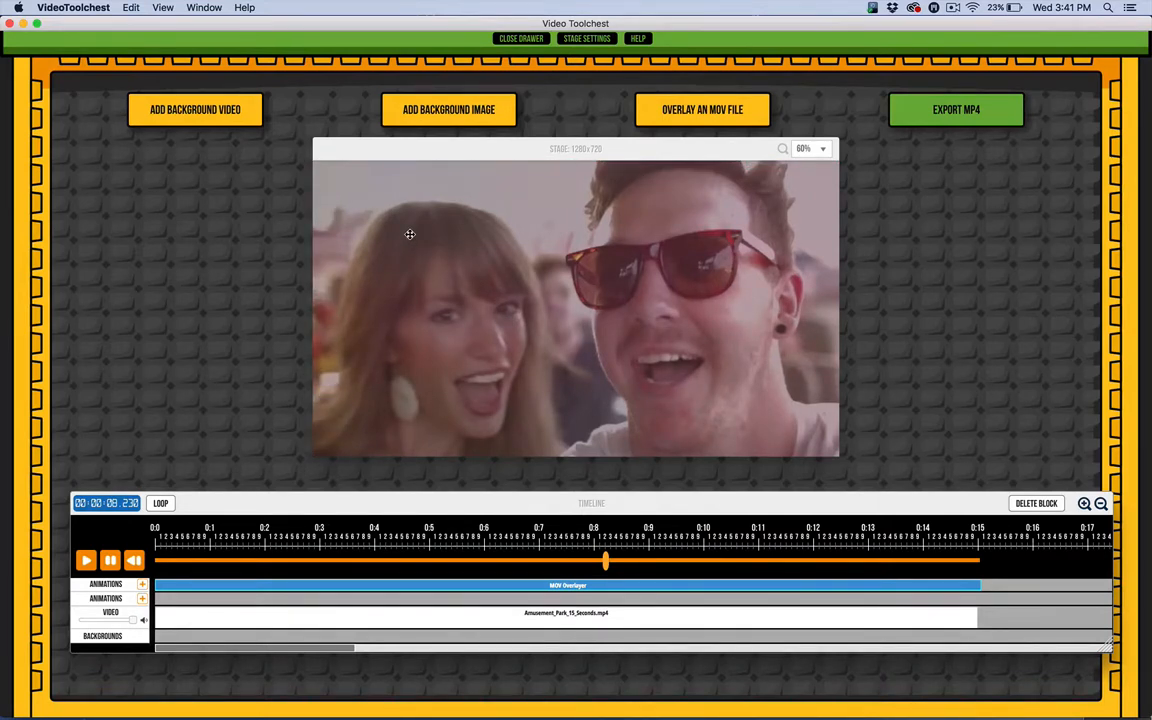
# Step: Shift the MOV overlay's timeline block to start at about 5.5 seconds, playing the video from the beginning before and after
pyautogui.click(135, 561)
pyautogui.click(88, 564)
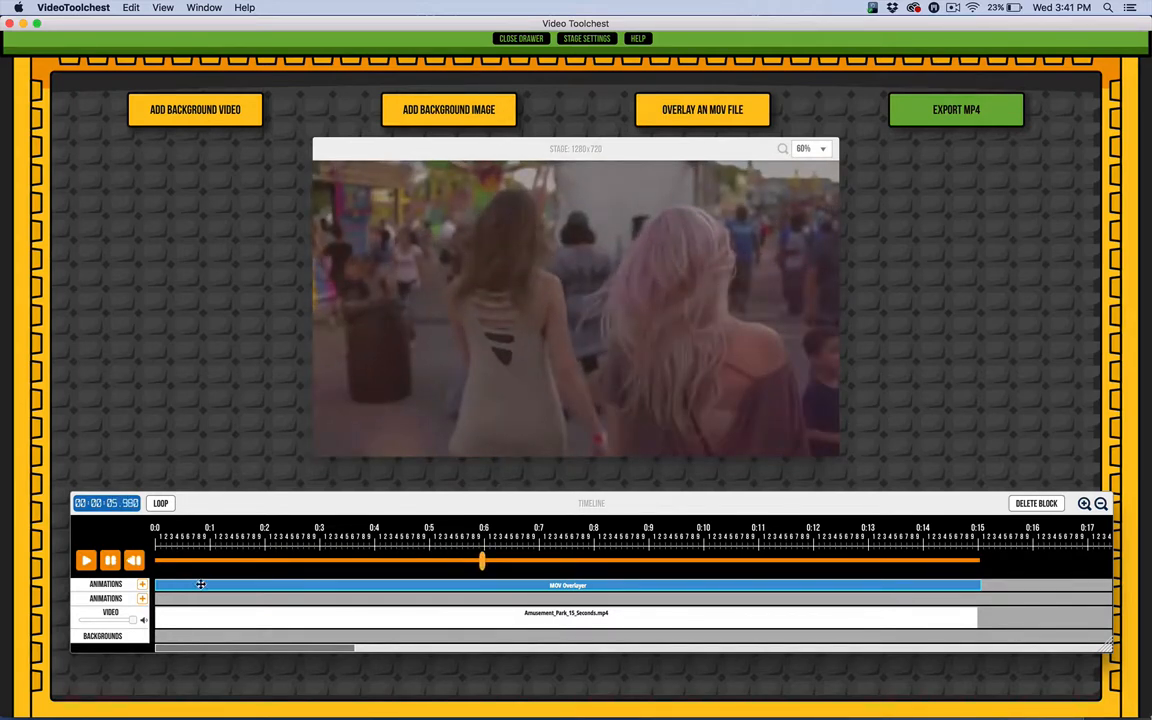
pyautogui.moveTo(194, 589); pyautogui.dragTo(496, 586)
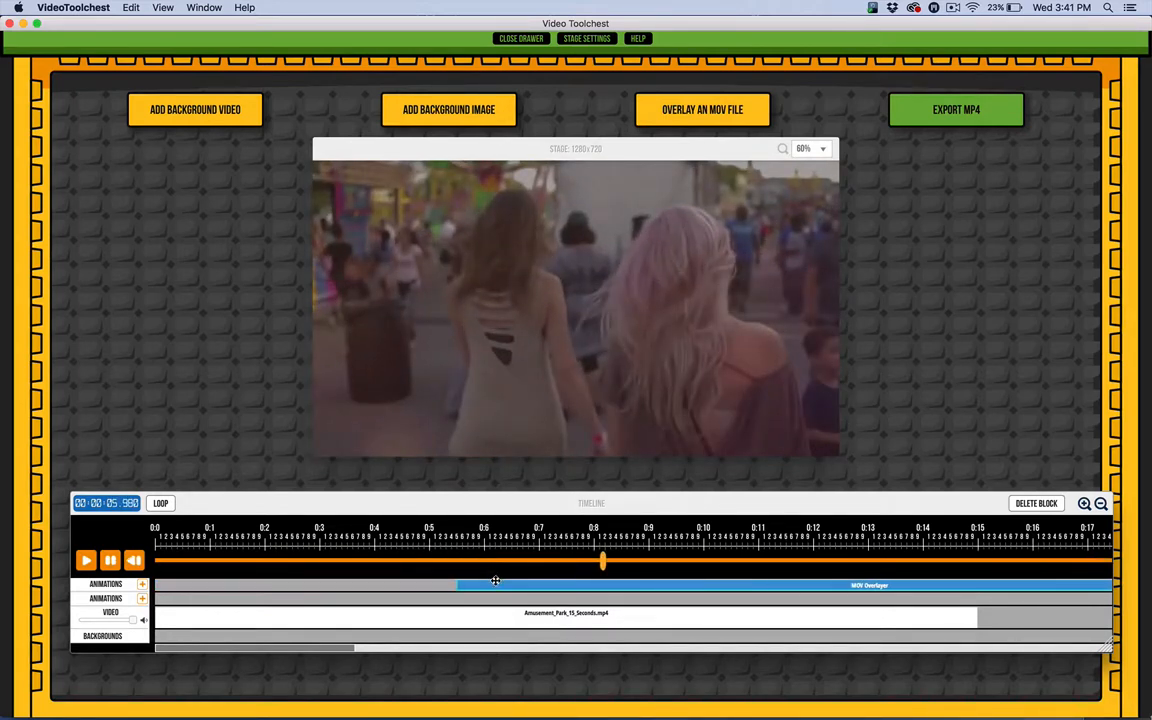
pyautogui.click(132, 561)
pyautogui.click(87, 561)
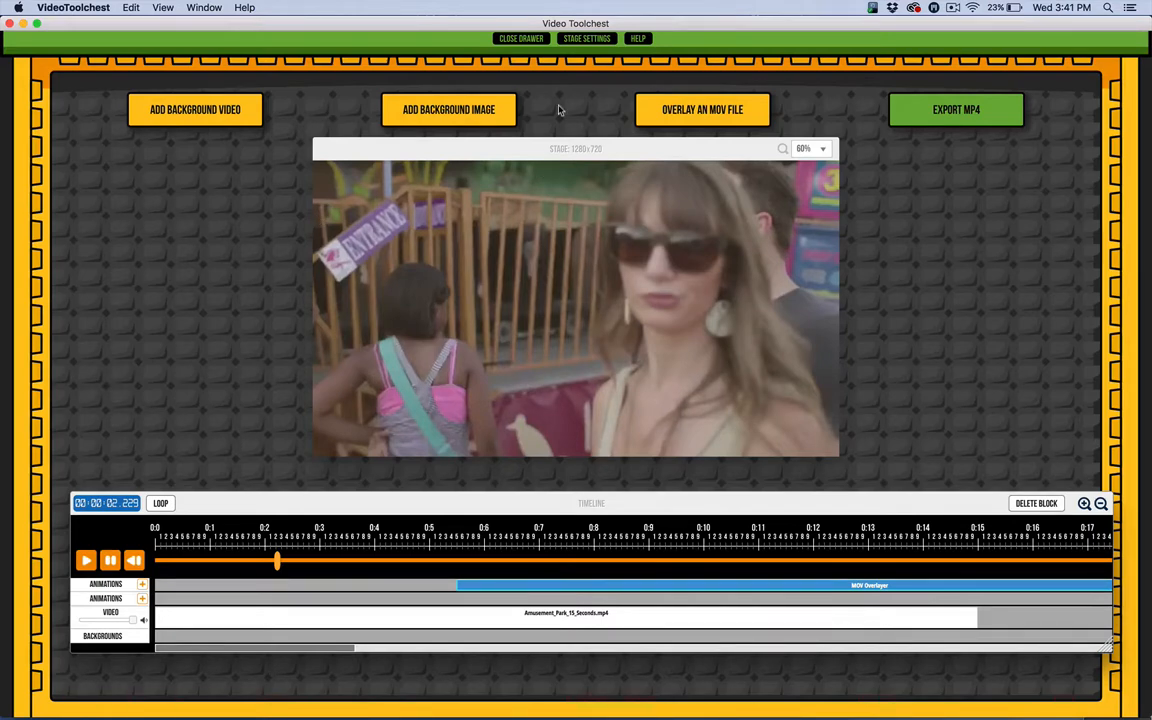
# Step: Start a fresh MOV Overlayer project and import Beach_Ruins_15_Seconds.mp4 as its background video
pyautogui.click(518, 39)
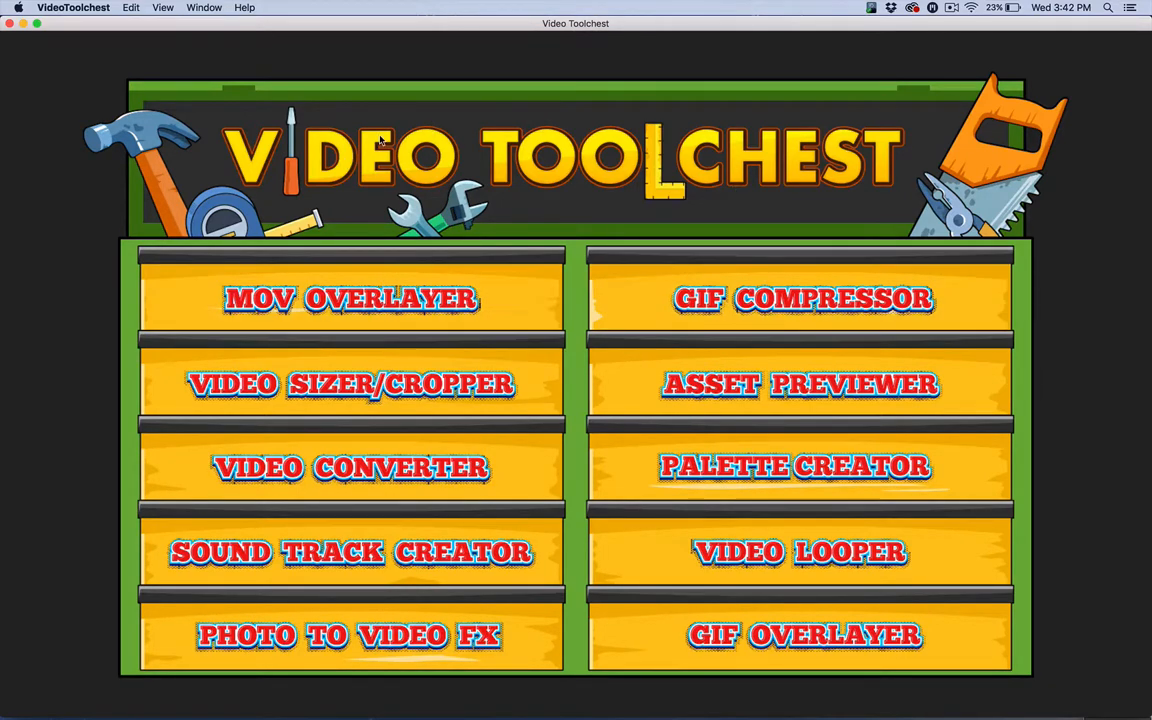
pyautogui.click(357, 311)
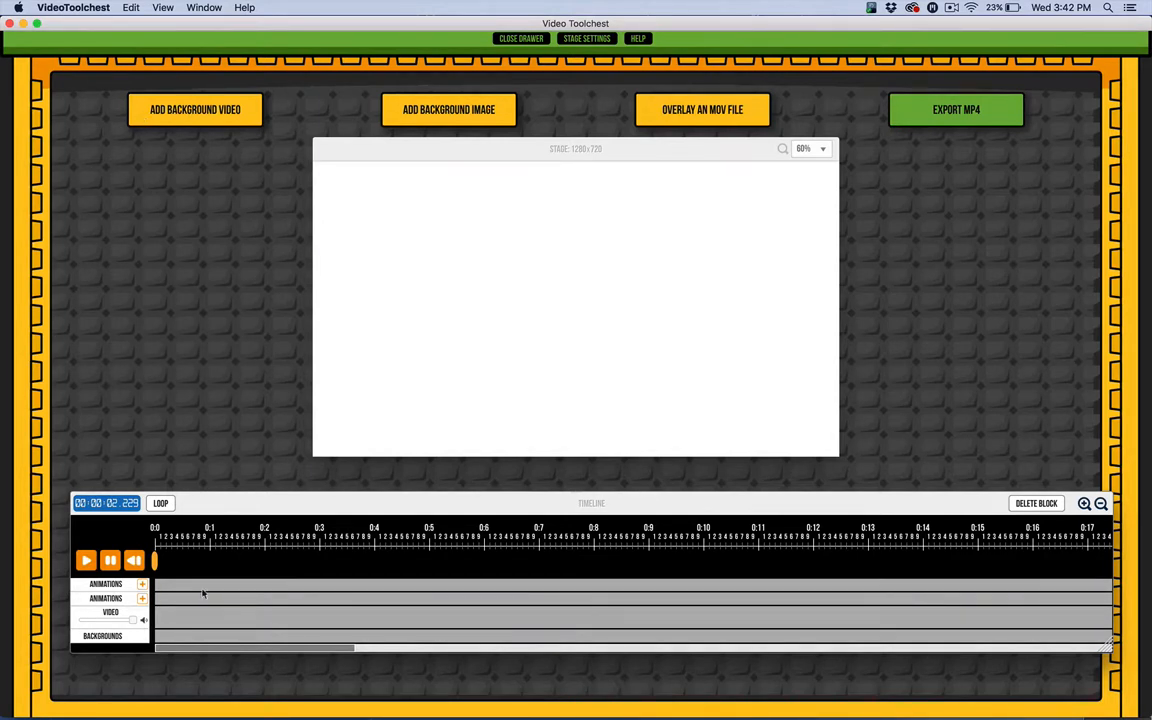
pyautogui.click(170, 117)
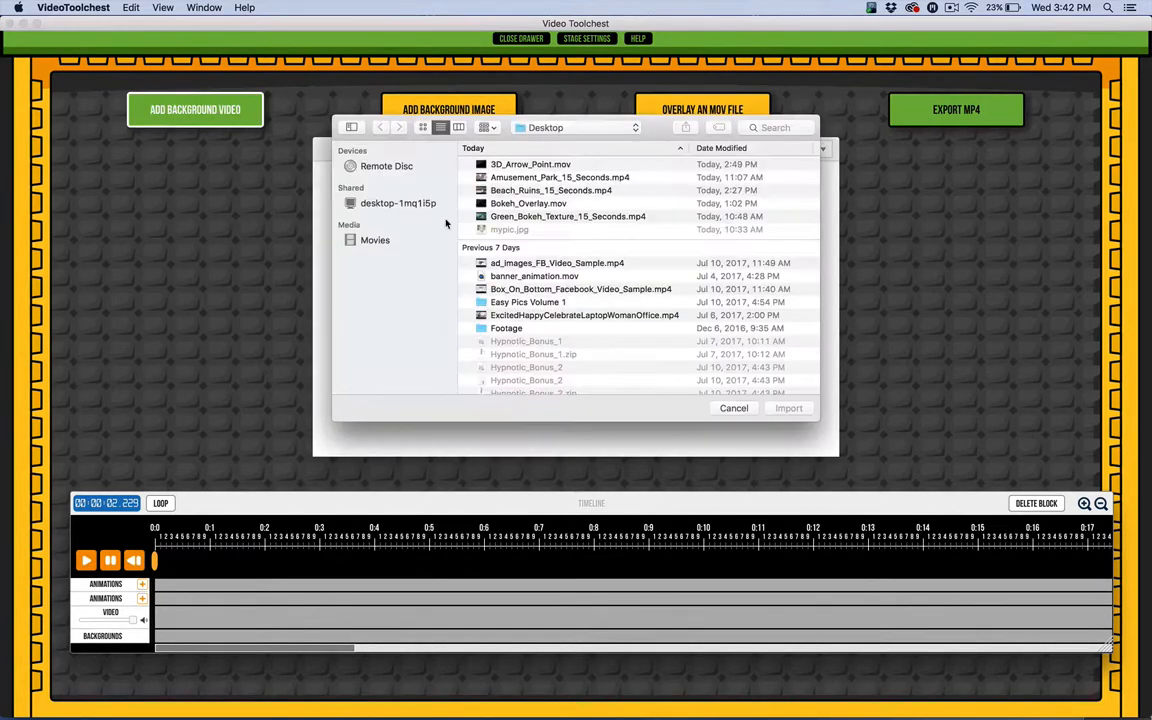
pyautogui.click(512, 190)
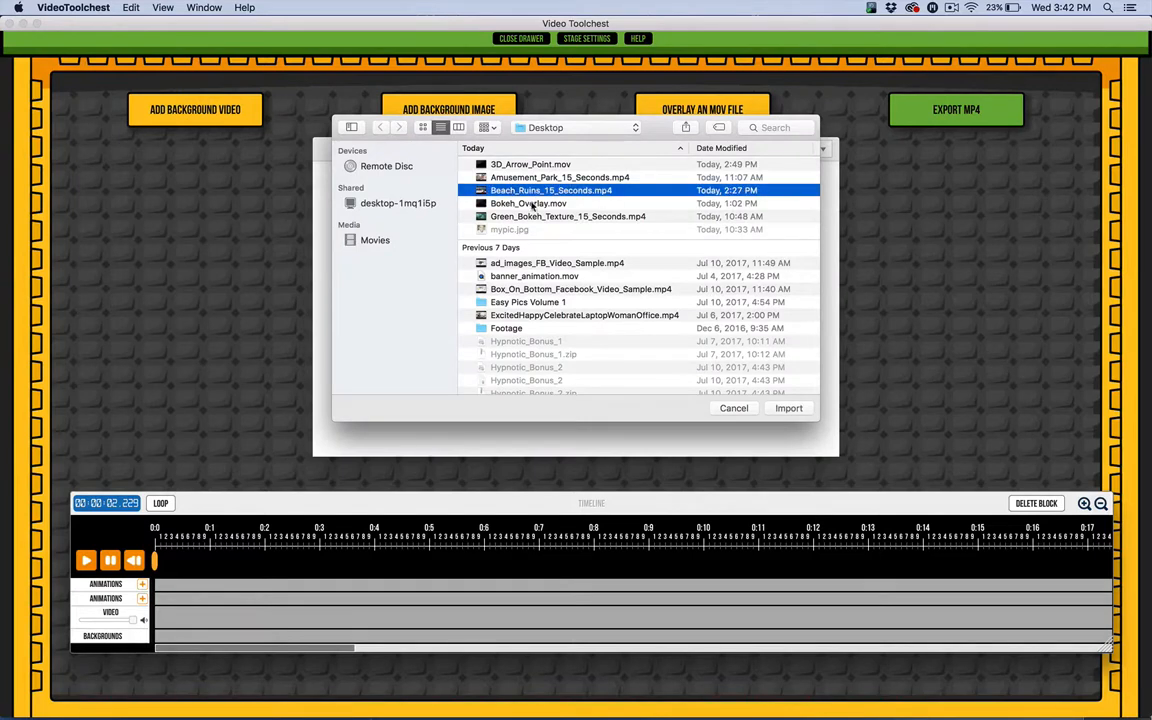
pyautogui.click(789, 408)
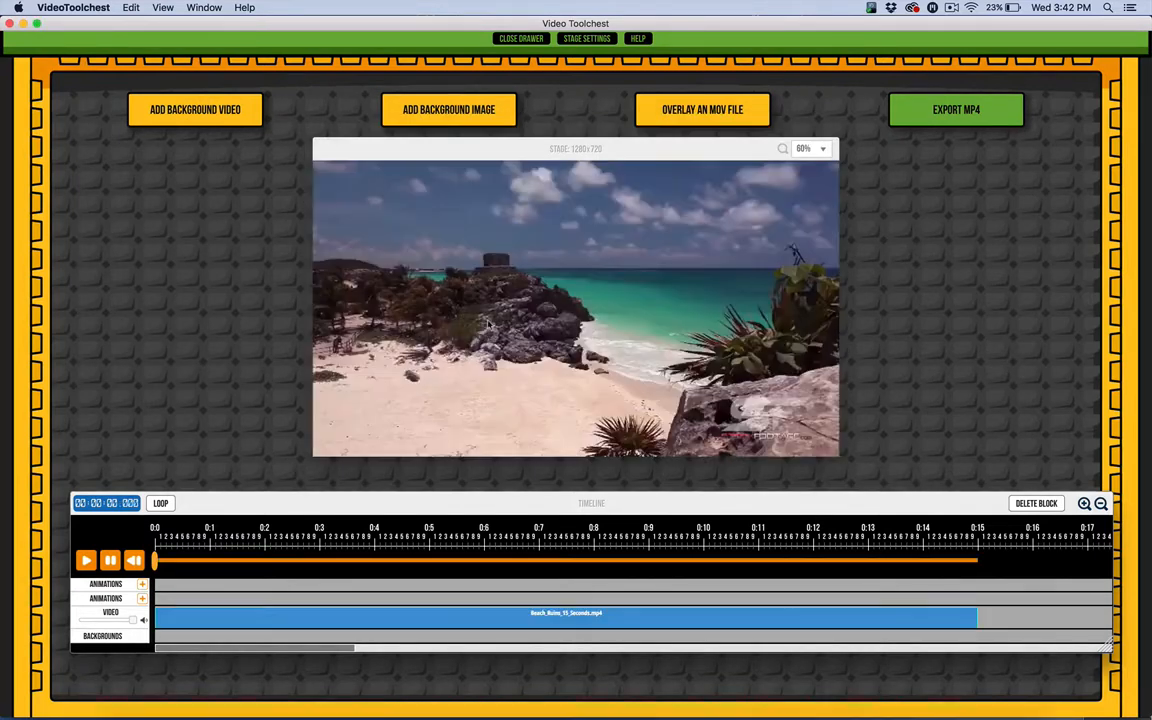
# Step: Add an empty block to the first animations track and import 3D_Arrow_Point.mov as its overlay
pyautogui.click(703, 125)
pyautogui.click(575, 398)
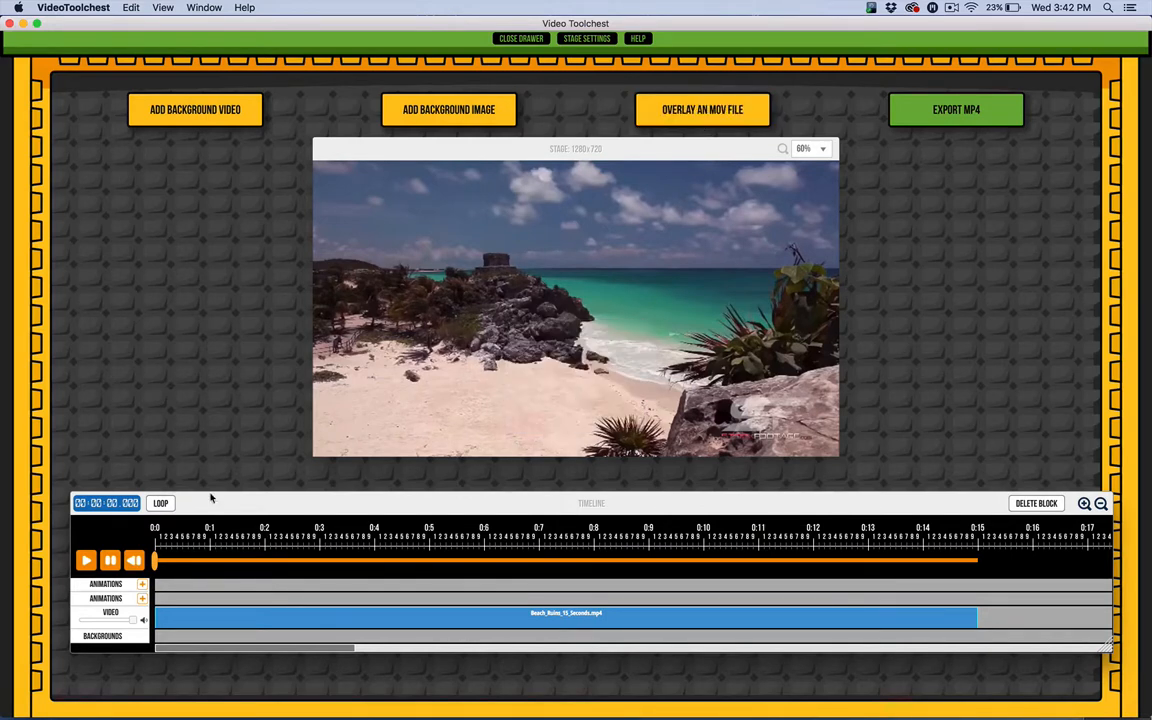
pyautogui.click(142, 586)
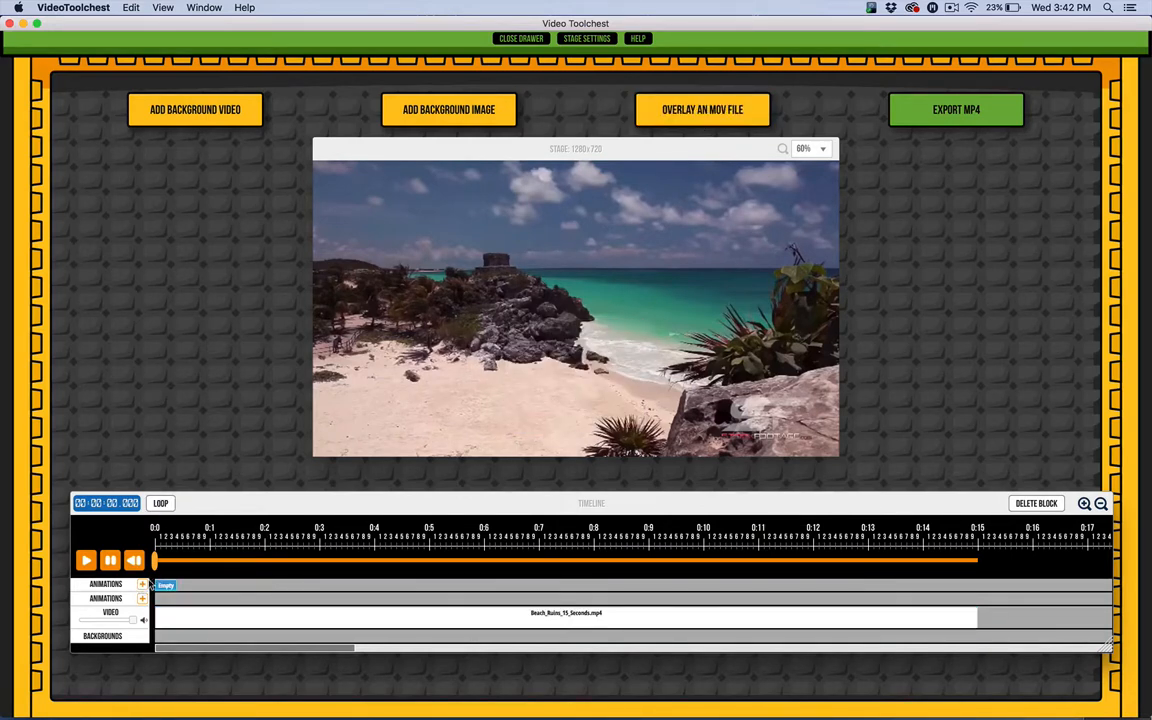
pyautogui.click(638, 104)
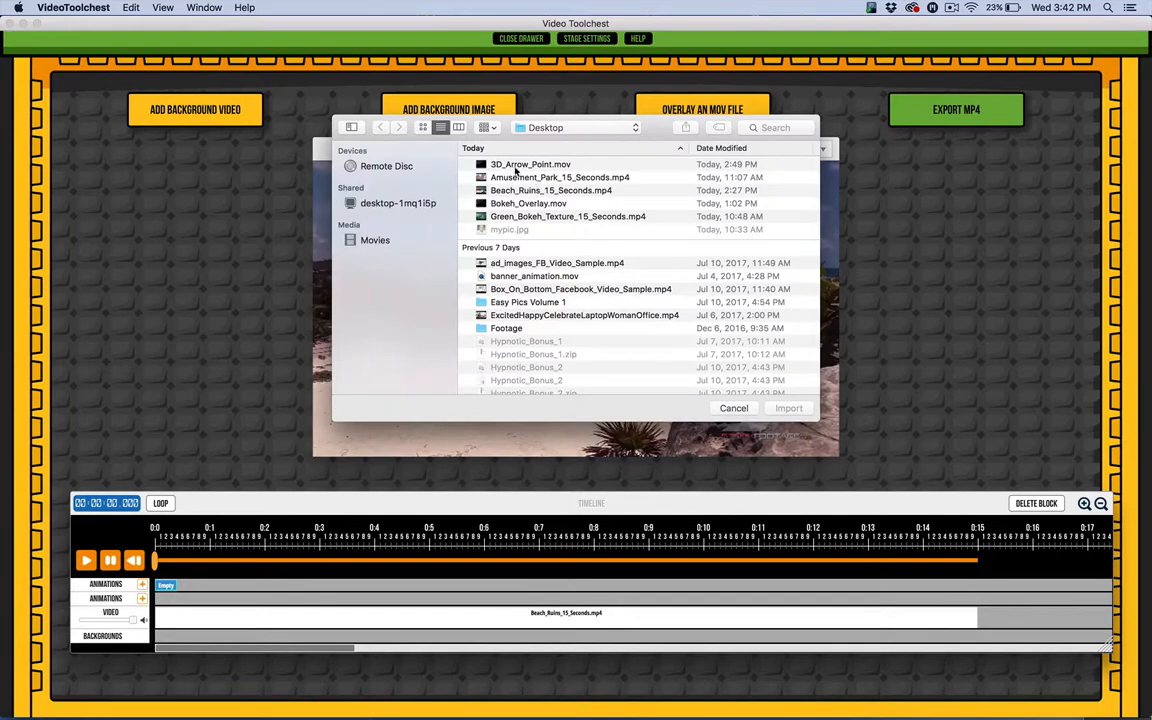
pyautogui.click(515, 166)
pyautogui.click(786, 407)
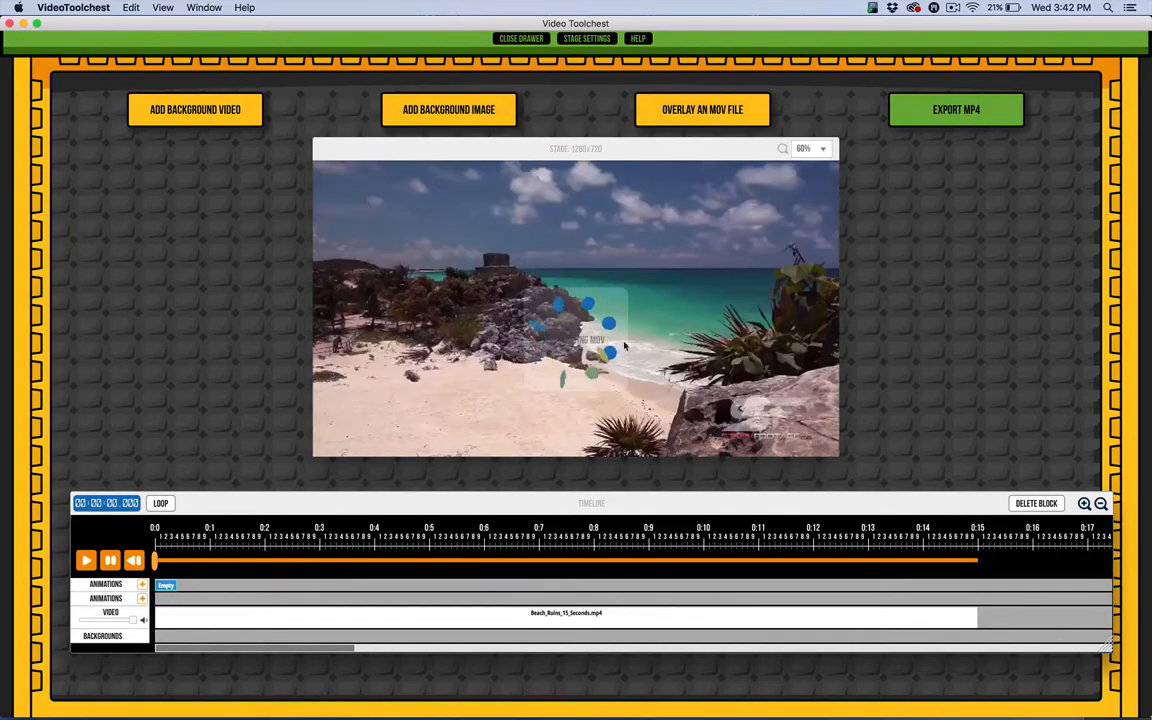
# Step: Switch to ScreenFlow and play the beach video with the orange arrow overlay from the start of its timeline
pyautogui.moveTo(517, 708)
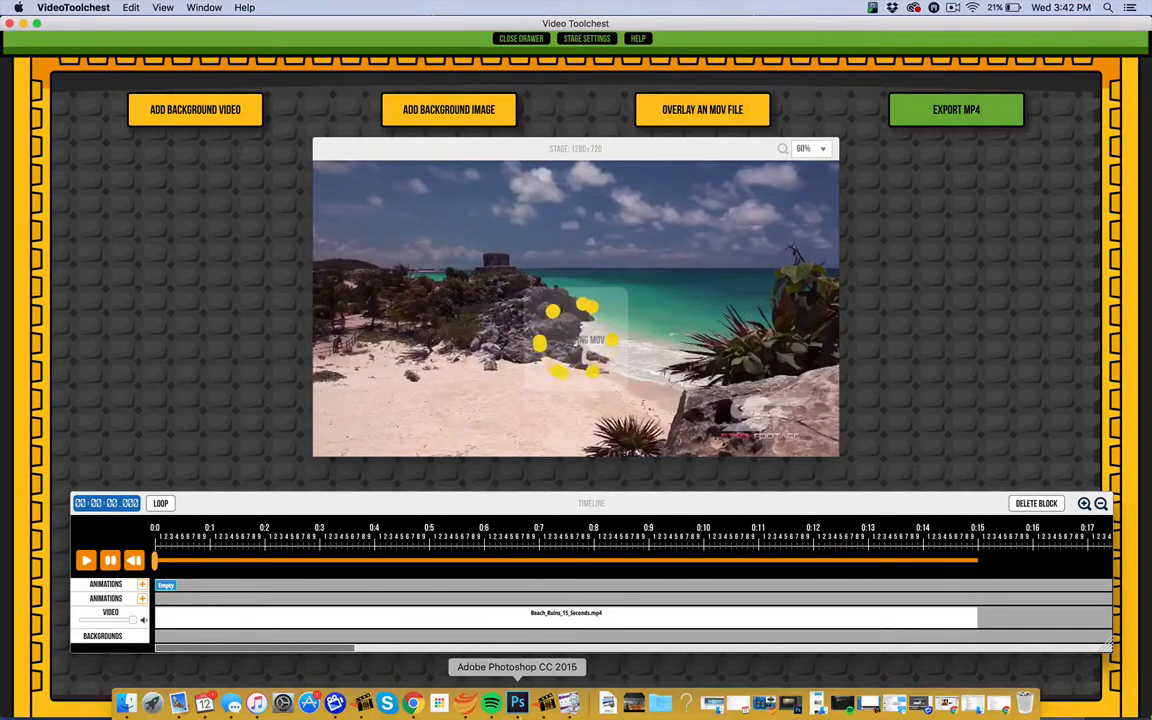
pyautogui.click(335, 703)
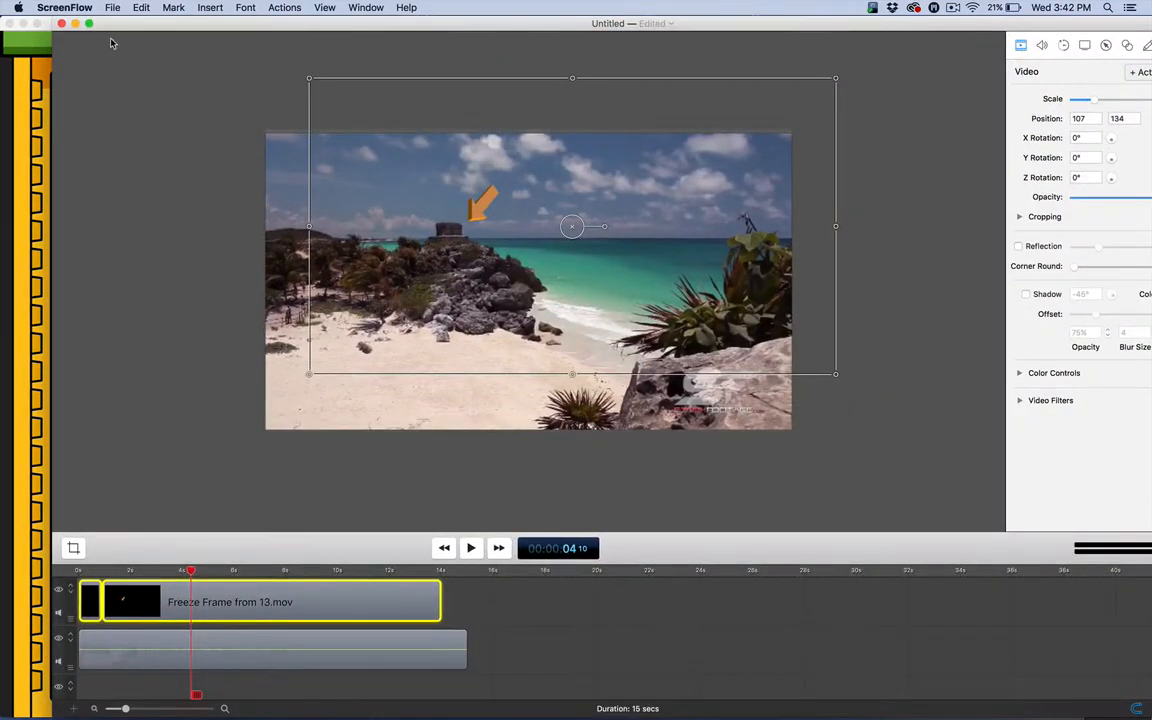
pyautogui.moveTo(105, 22); pyautogui.dragTo(55, 22)
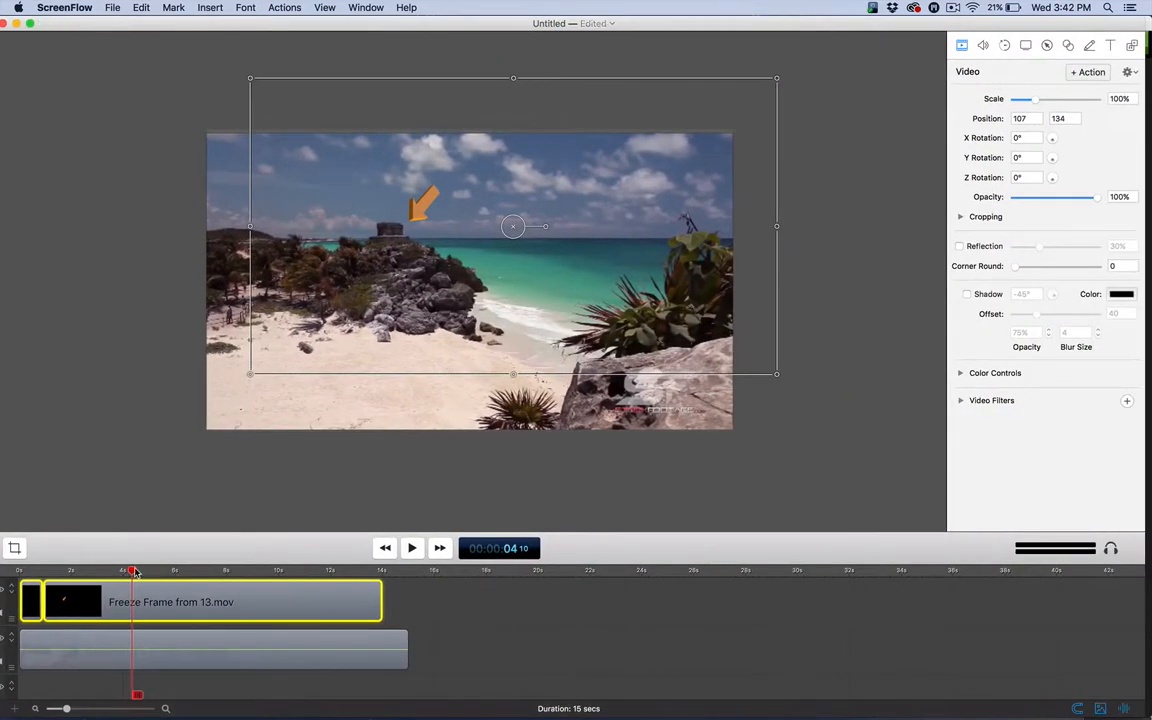
pyautogui.moveTo(132, 570); pyautogui.dragTo(18, 571)
pyautogui.press('space')
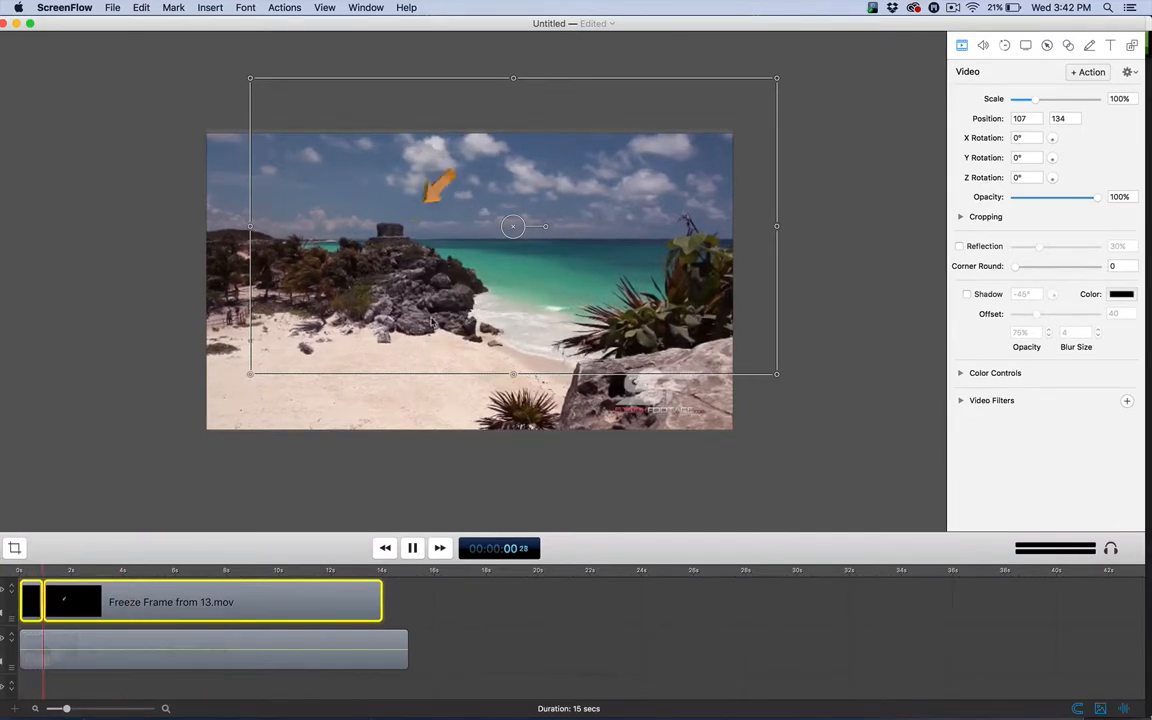
pyautogui.press('space')
# Step: Slide the Beach_Ruins_15_Seconds.mp4 clip aside in the timeline to view the arrow layer alone, and return the clip to the start
pyautogui.moveTo(250, 653); pyautogui.dragTo(500, 650)
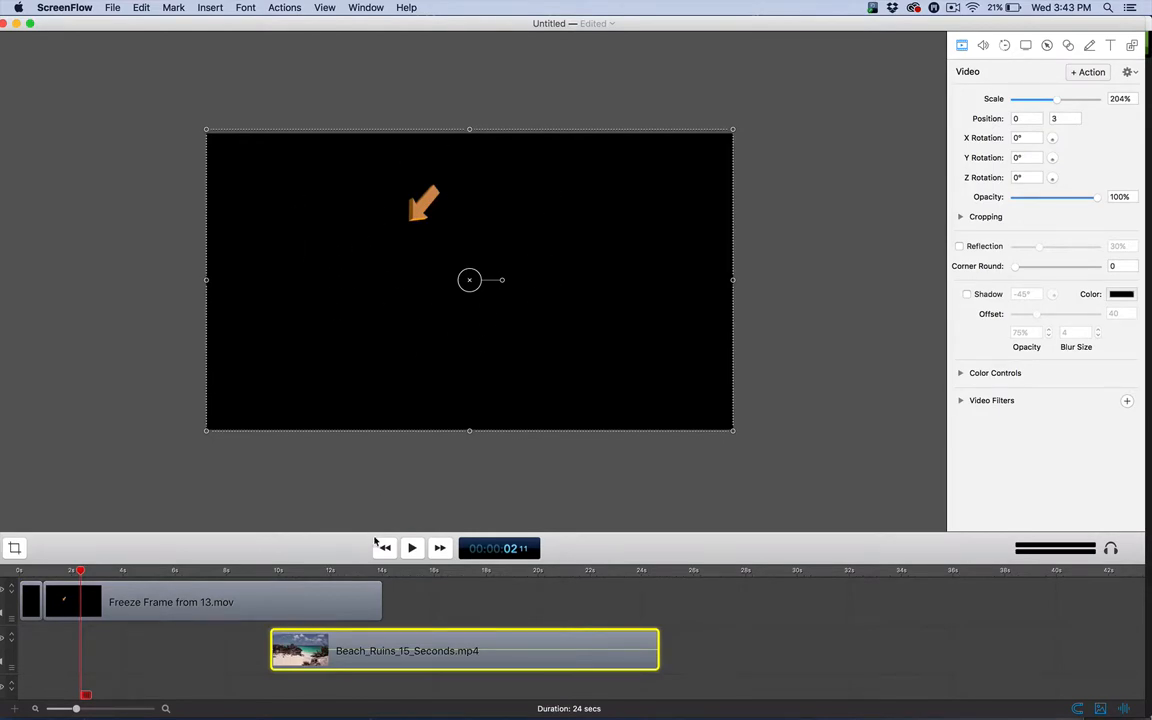
pyautogui.moveTo(424, 660); pyautogui.dragTo(167, 648)
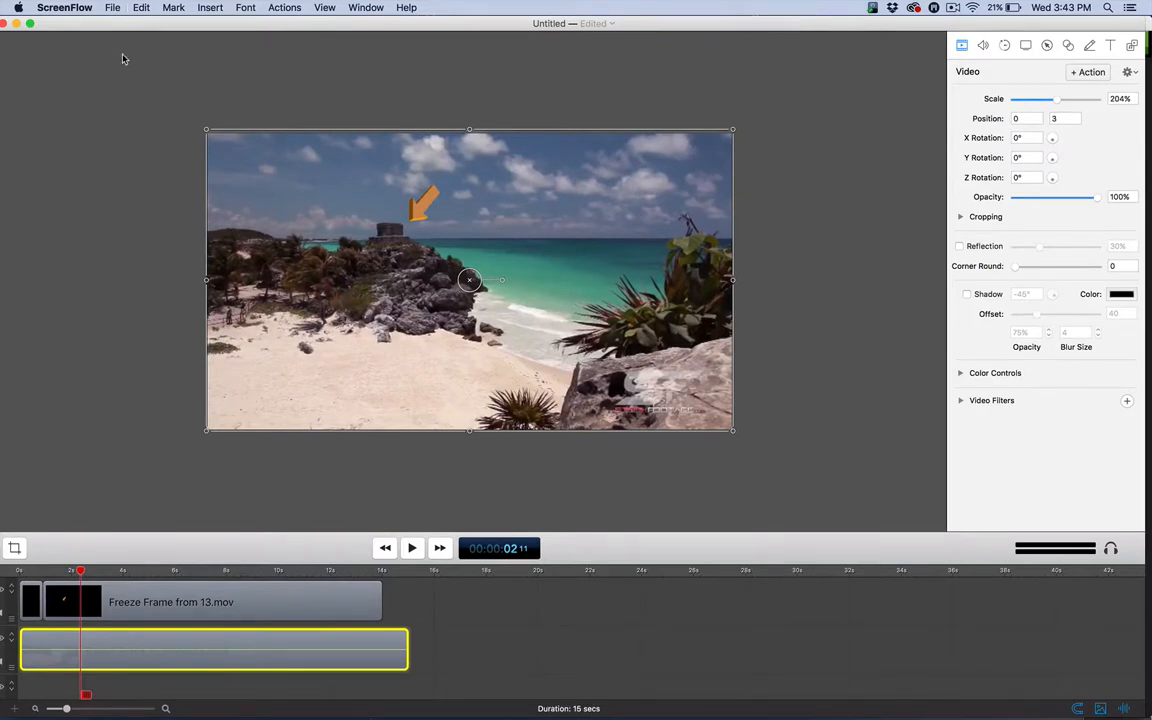
# Step: Switch back to Video Toolchest and shift the arrow's MOV Overlayer block to start at about 1 second in the timeline
pyautogui.moveTo(106, 21); pyautogui.dragTo(151, 23)
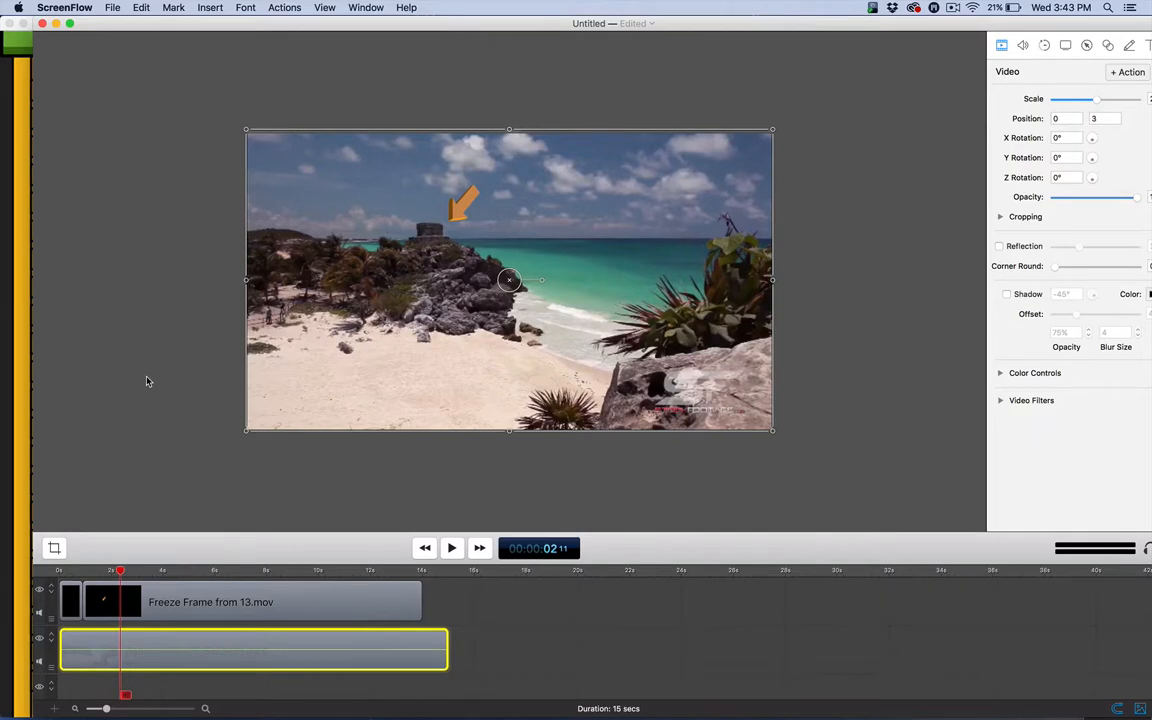
pyautogui.click(56, 23)
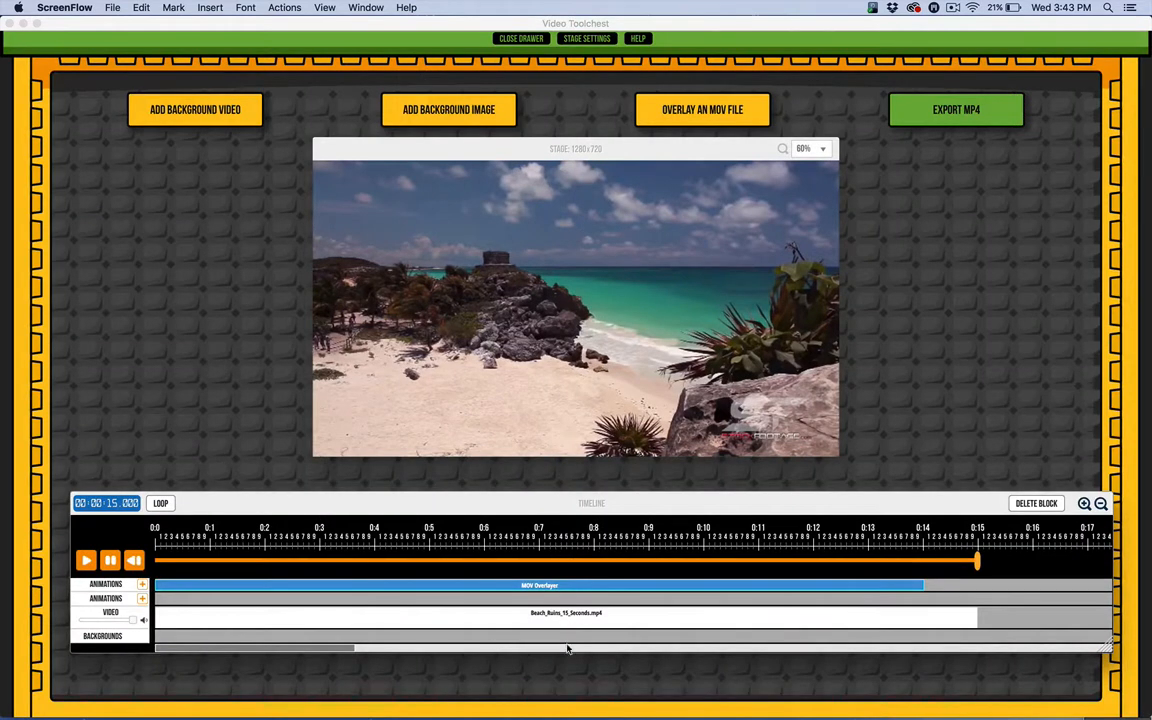
pyautogui.click(254, 582)
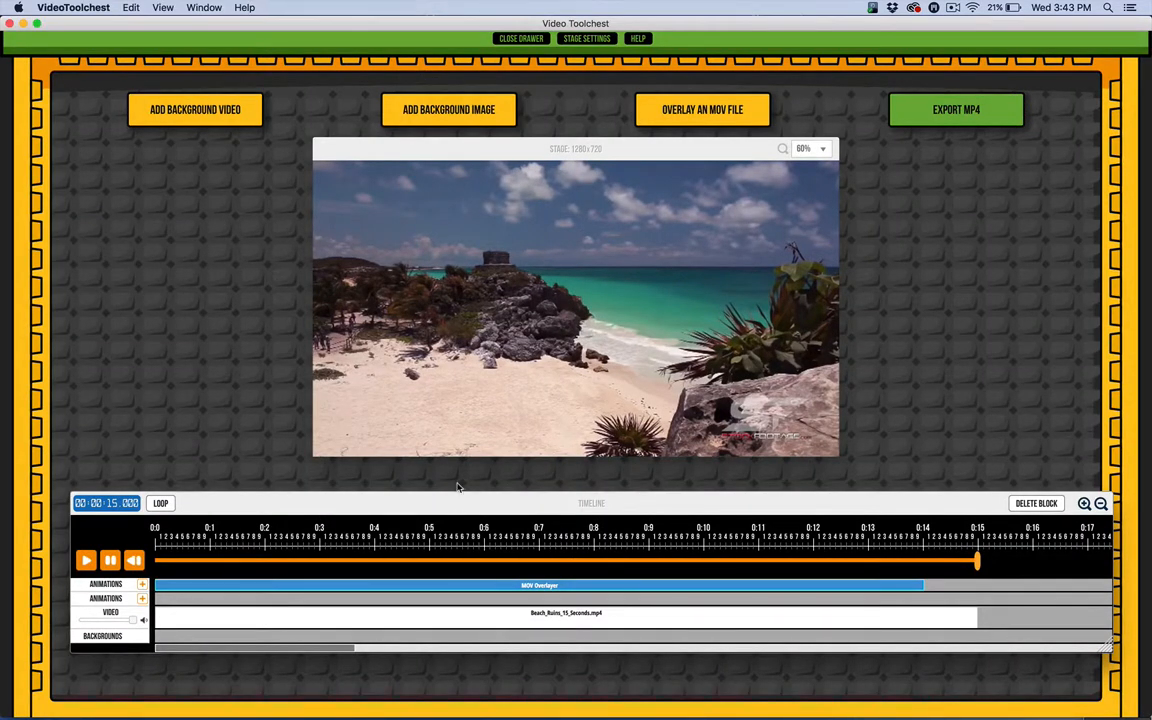
pyautogui.moveTo(376, 587); pyautogui.dragTo(428, 589)
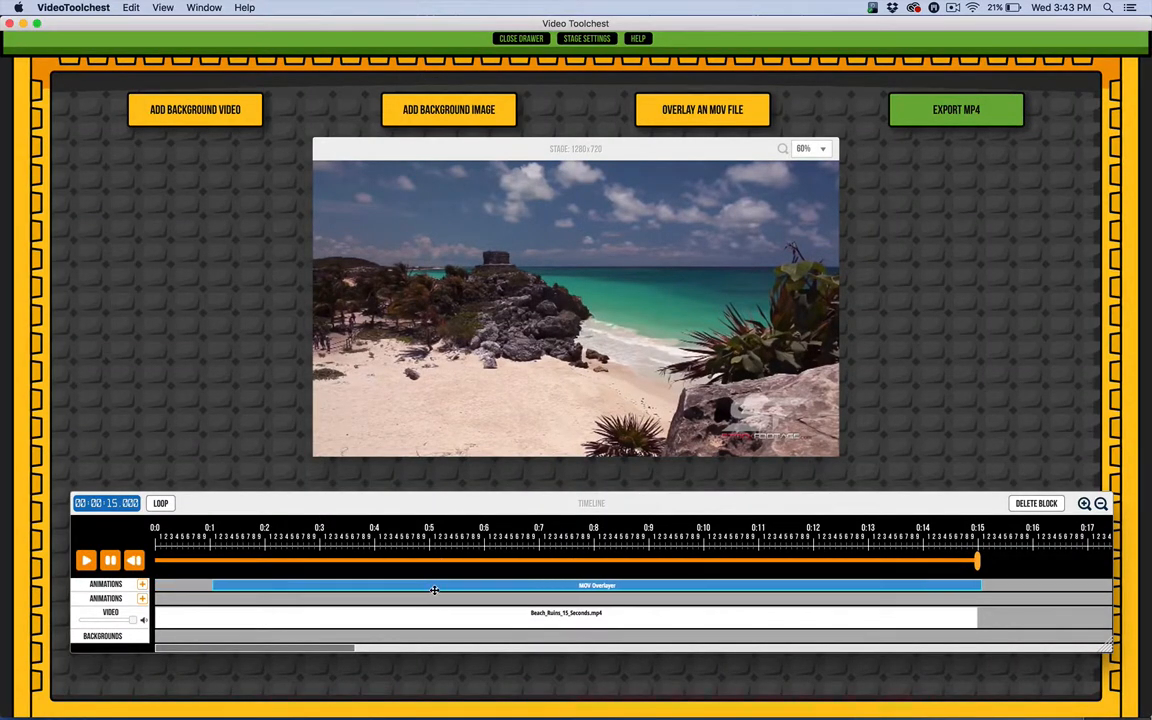
# Step: Play the timeline from its start until the arrow appears, and move and enlarge the arrow overlay so it points at the ruin
pyautogui.click(133, 560)
pyautogui.click(85, 560)
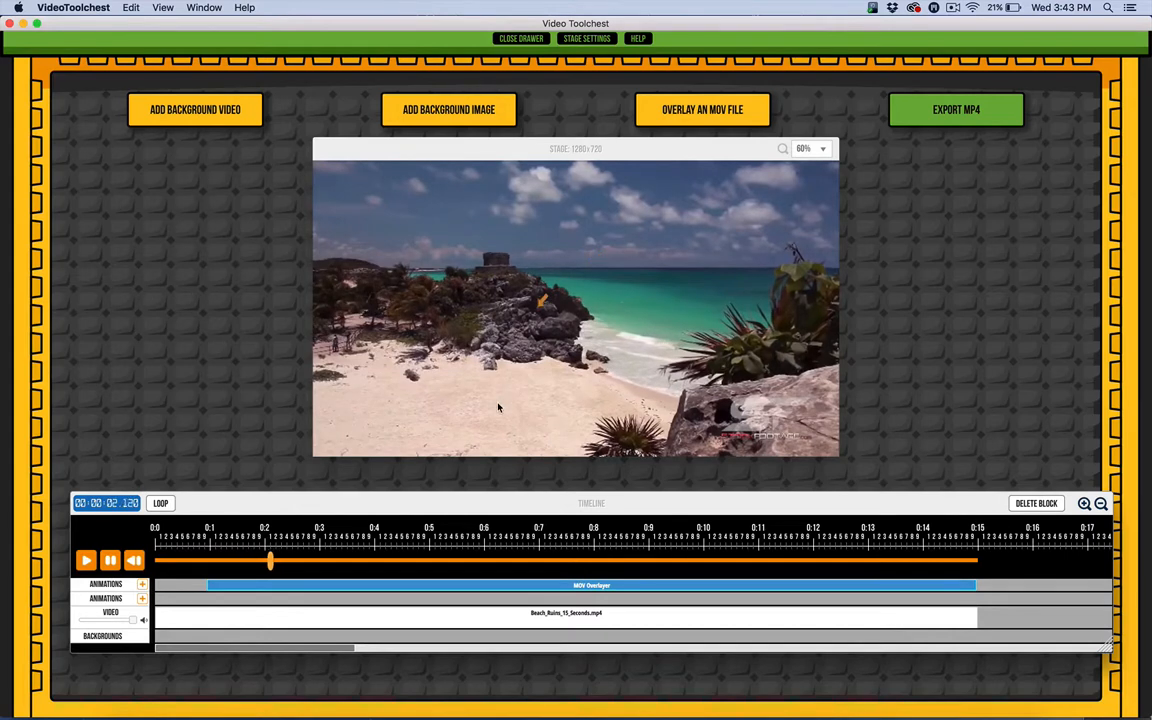
pyautogui.moveTo(547, 314); pyautogui.dragTo(526, 244)
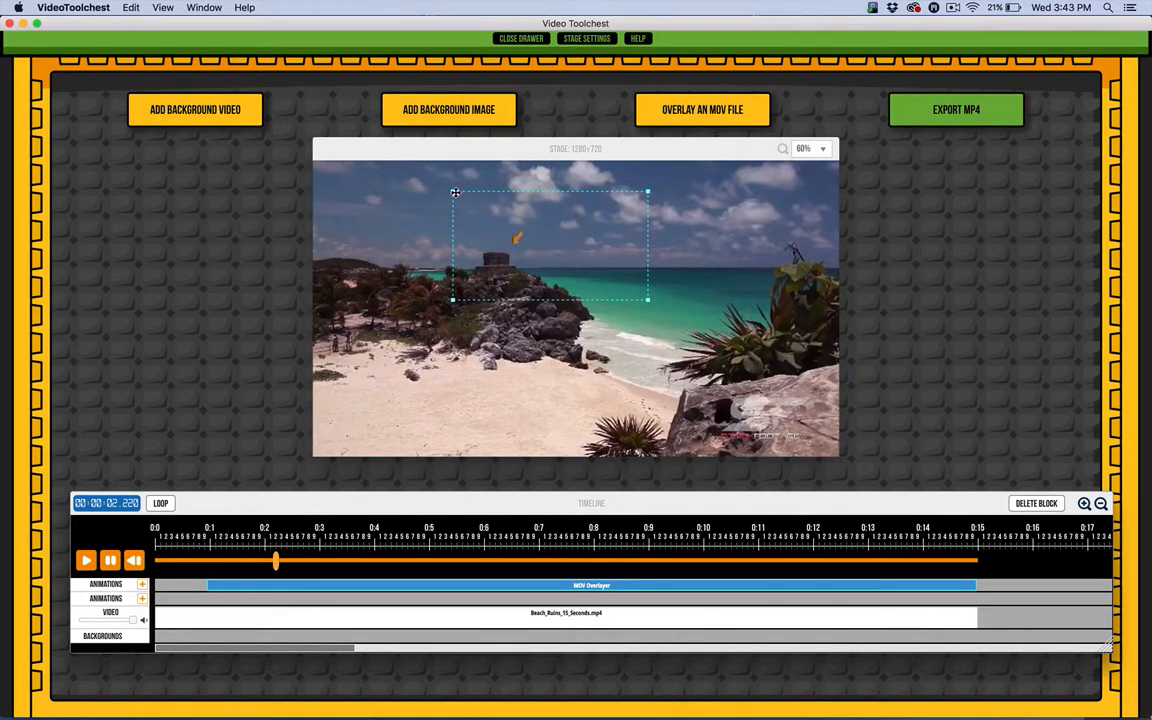
pyautogui.moveTo(450, 190); pyautogui.dragTo(280, 118)
pyautogui.moveTo(678, 322); pyautogui.dragTo(728, 328)
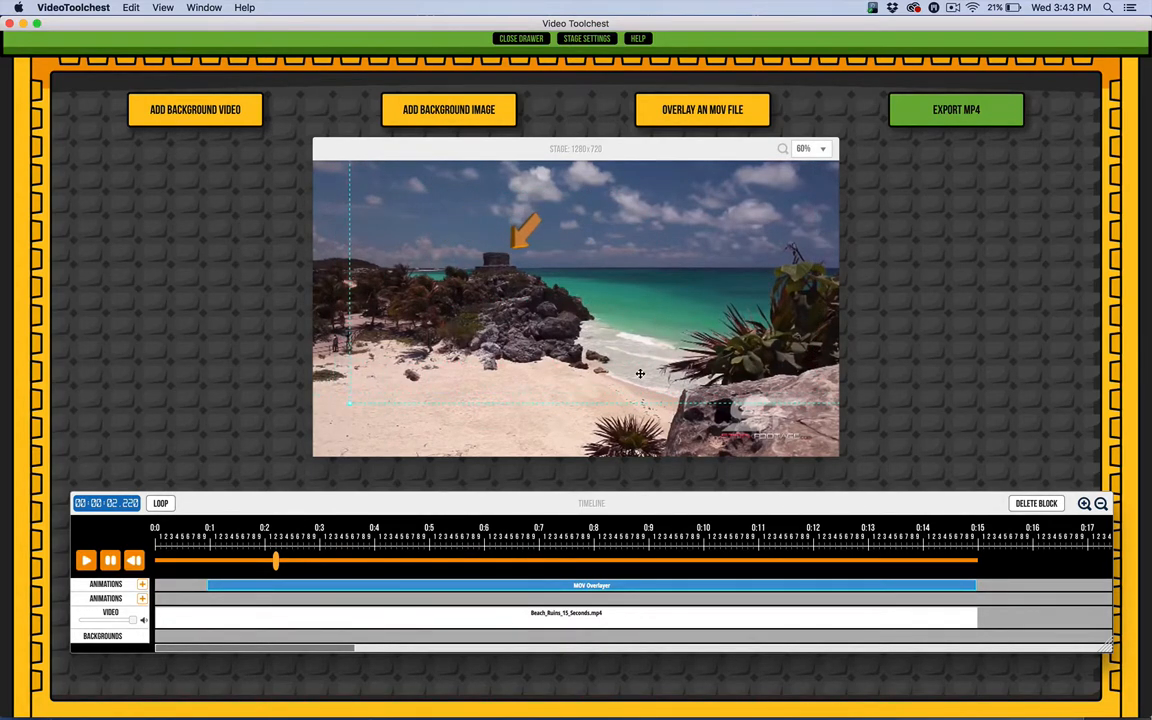
# Step: Scrub ahead to 3.5 seconds to check the enlarged arrow, and play the beach composition from the start
pyautogui.moveTo(278, 567); pyautogui.dragTo(342, 582)
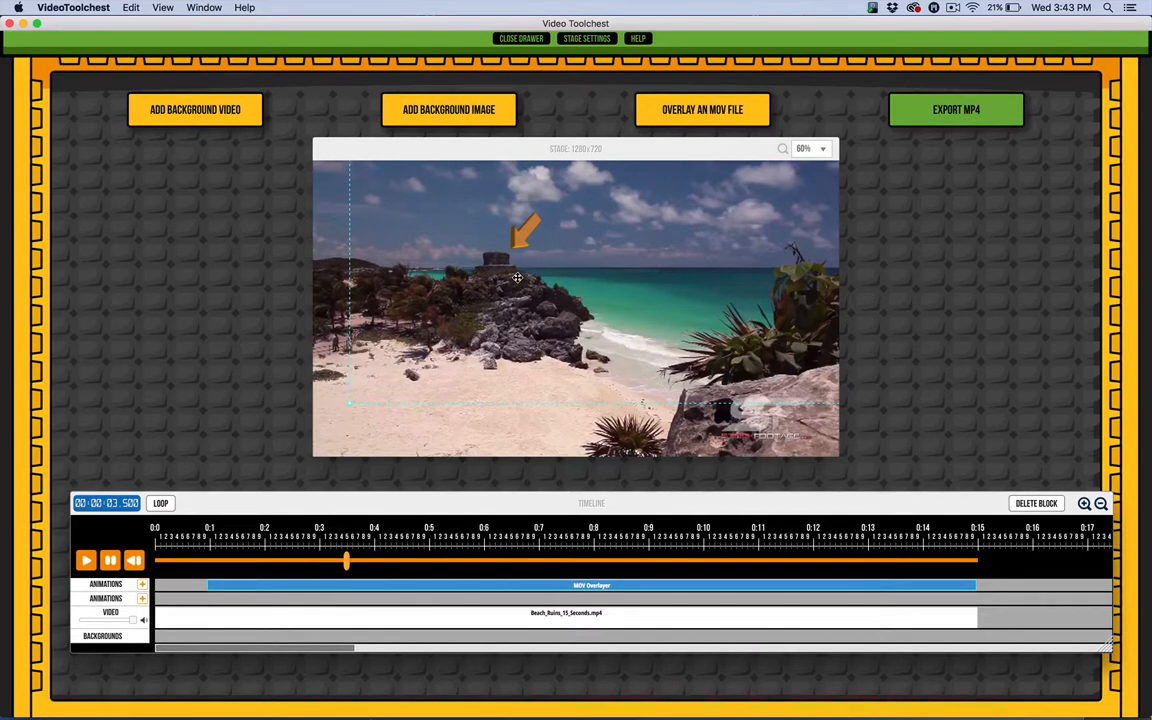
pyautogui.click(136, 562)
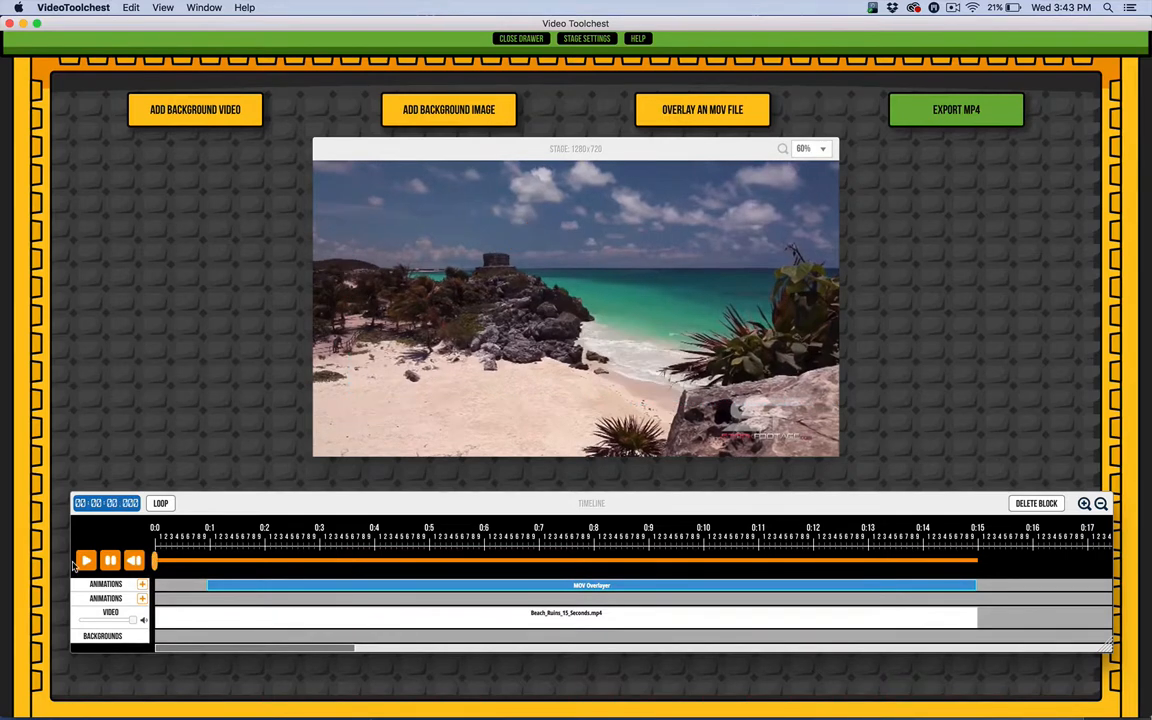
pyautogui.click(86, 562)
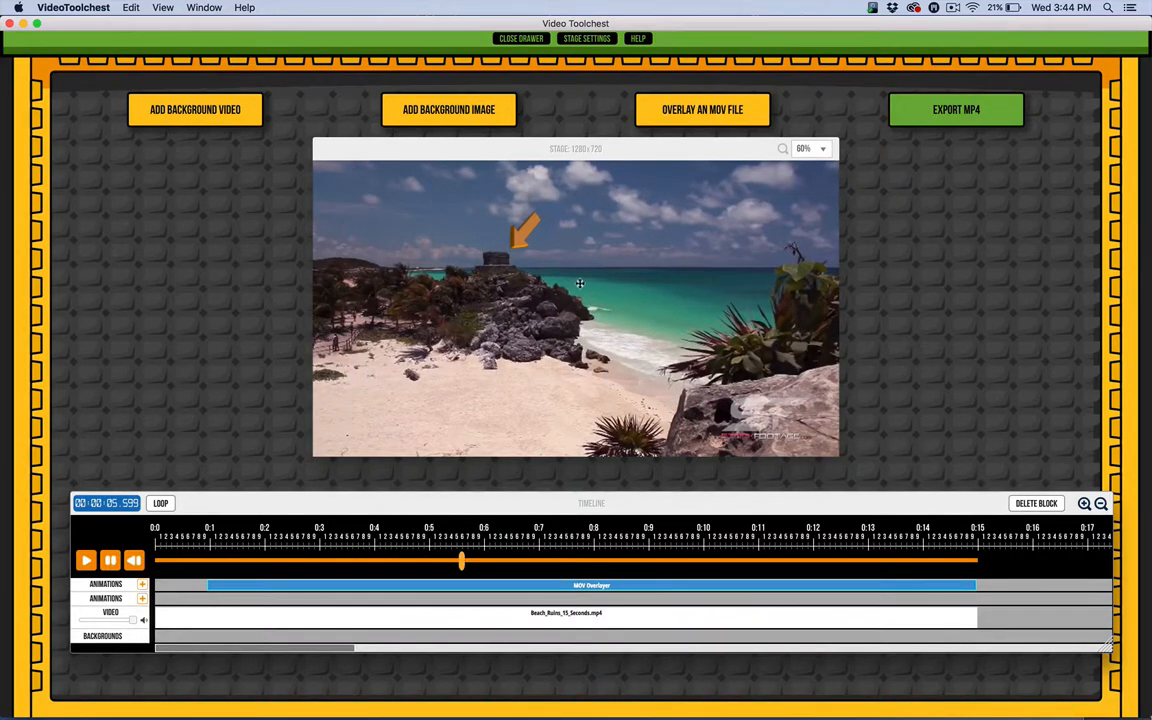
pyautogui.click(133, 560)
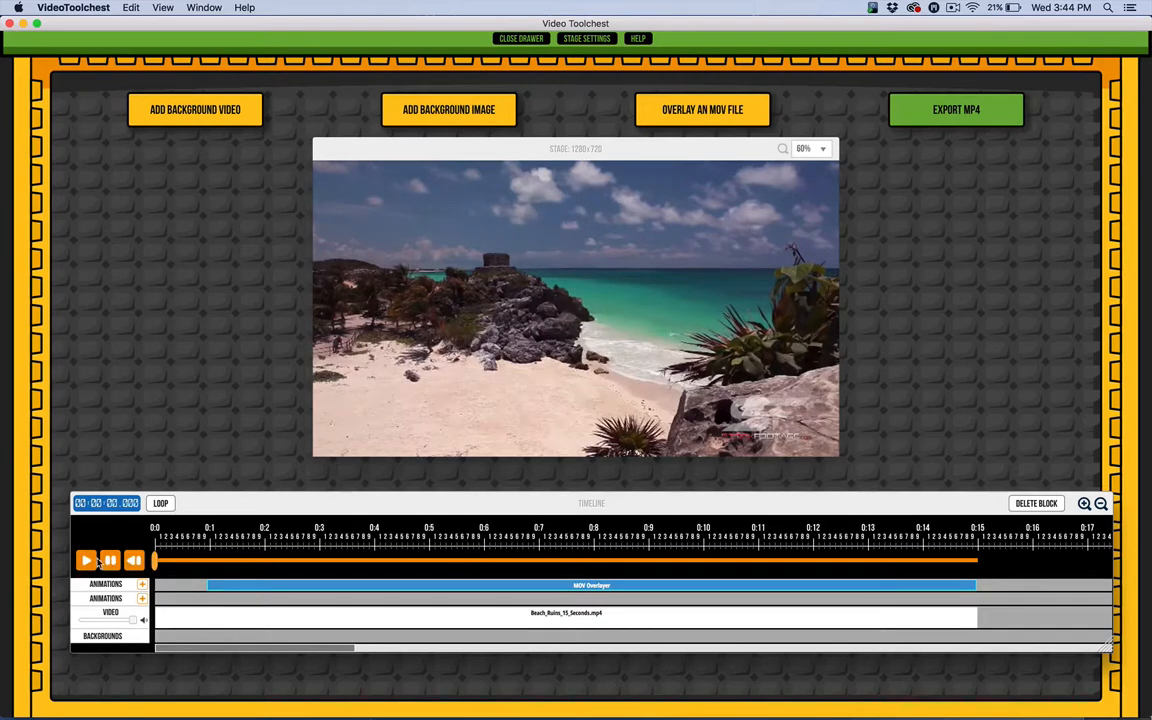
pyautogui.click(87, 561)
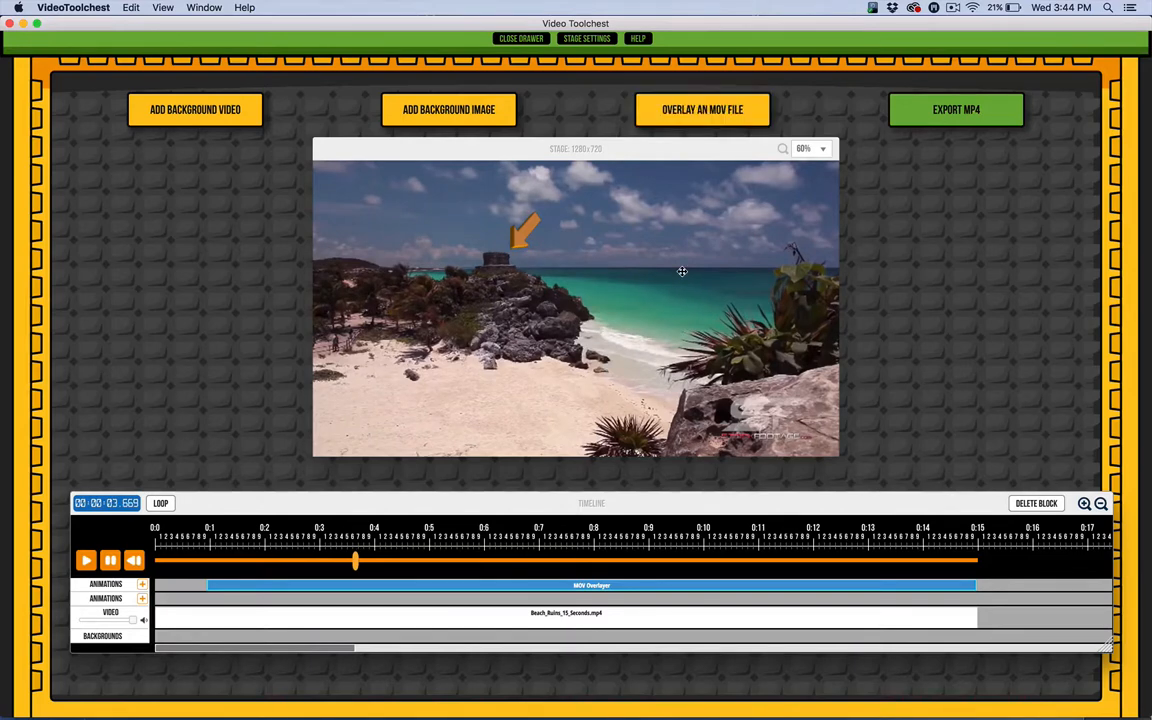
# Step: Start a fresh MOV Overlayer project and import Green_Bokeh_Texture_15_Seconds.mp4 as its background video
pyautogui.click(521, 39)
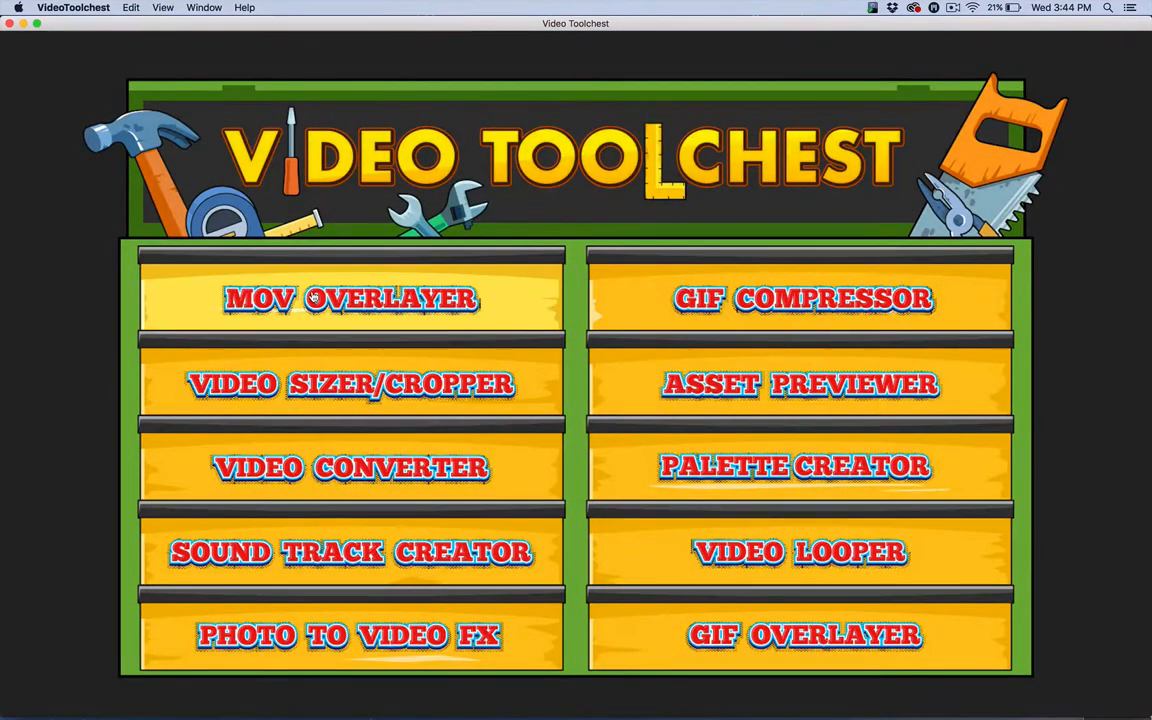
pyautogui.click(313, 297)
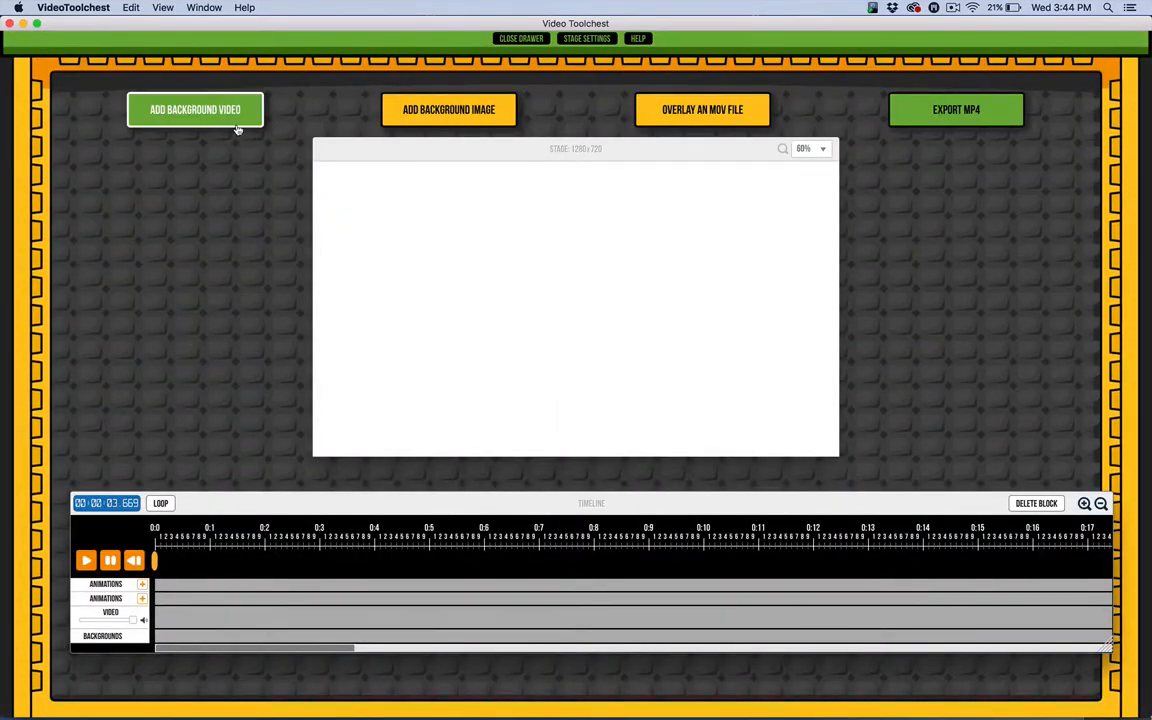
pyautogui.click(236, 124)
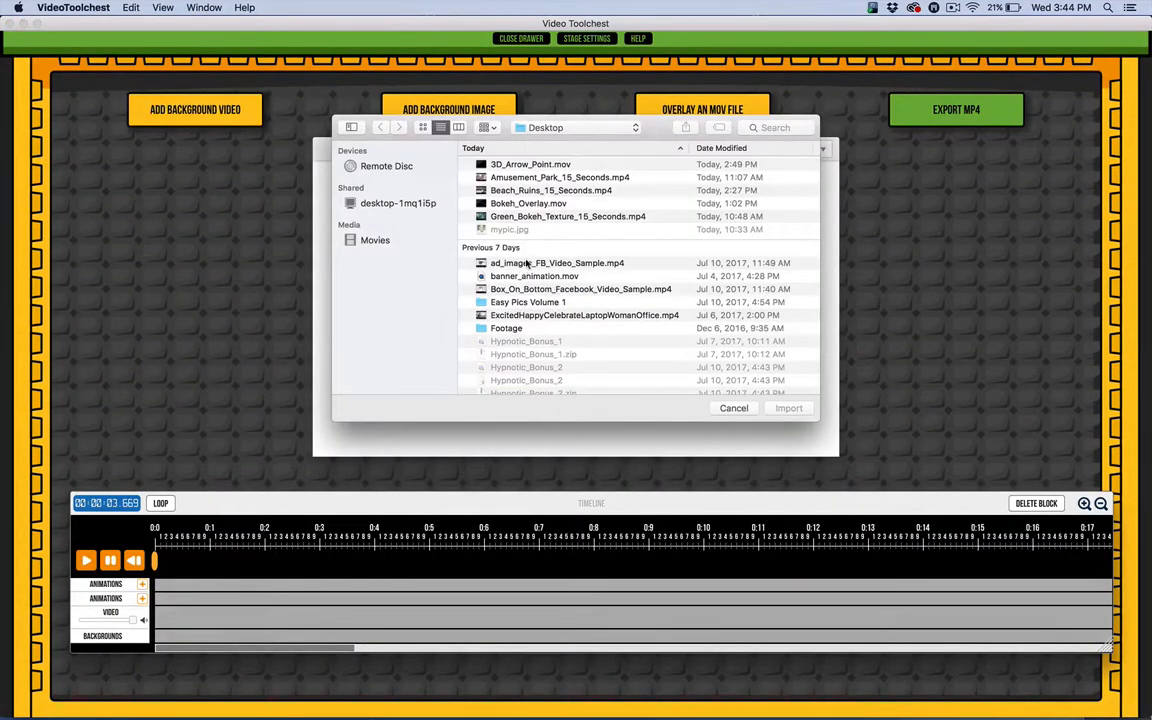
pyautogui.click(517, 218)
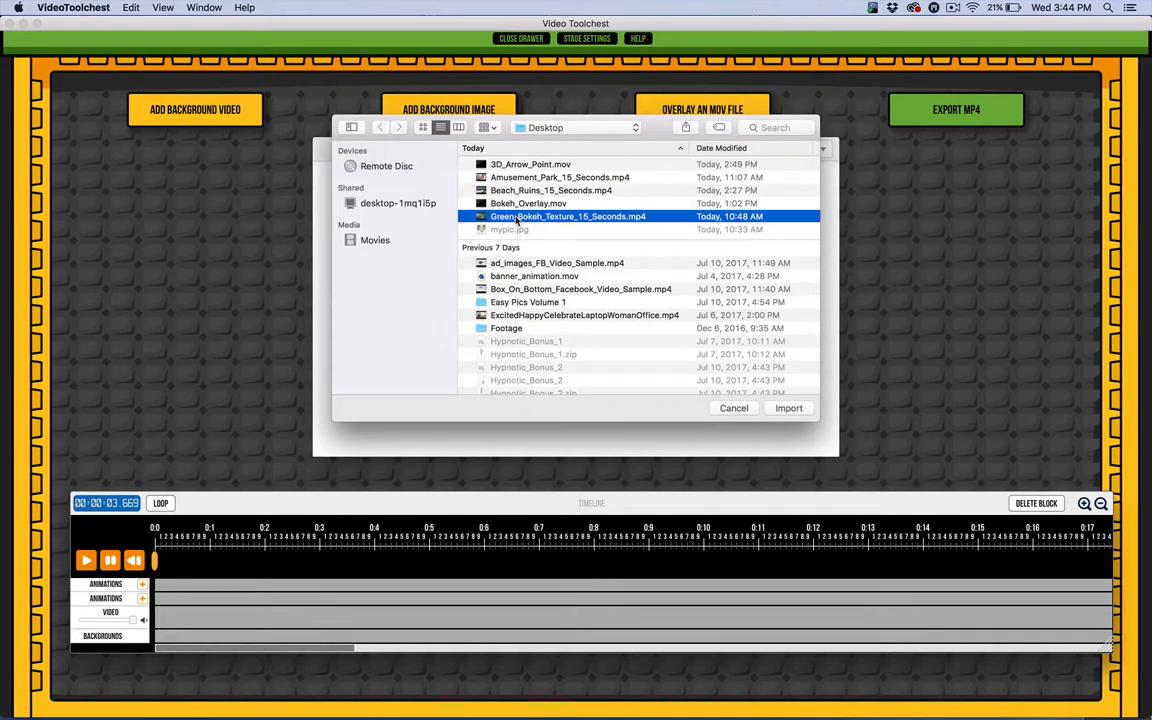
pyautogui.click(788, 409)
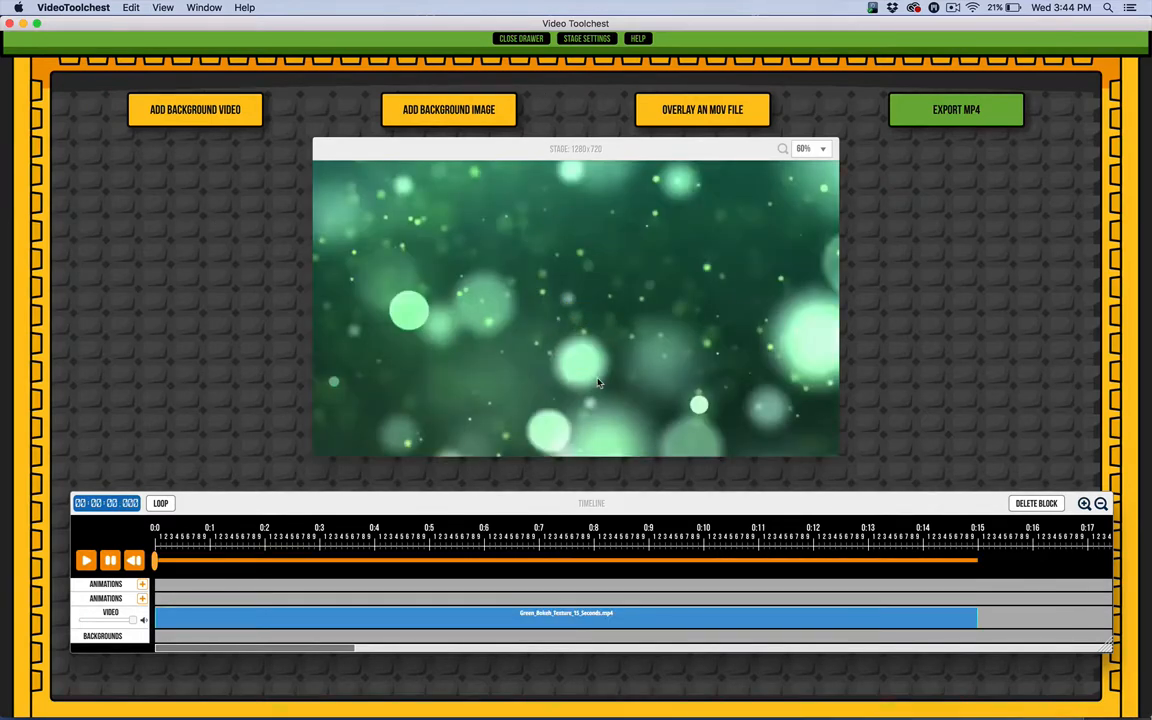
# Step: Add an empty block to the first animations track and import banner_animation.mov as its overlay
pyautogui.click(688, 117)
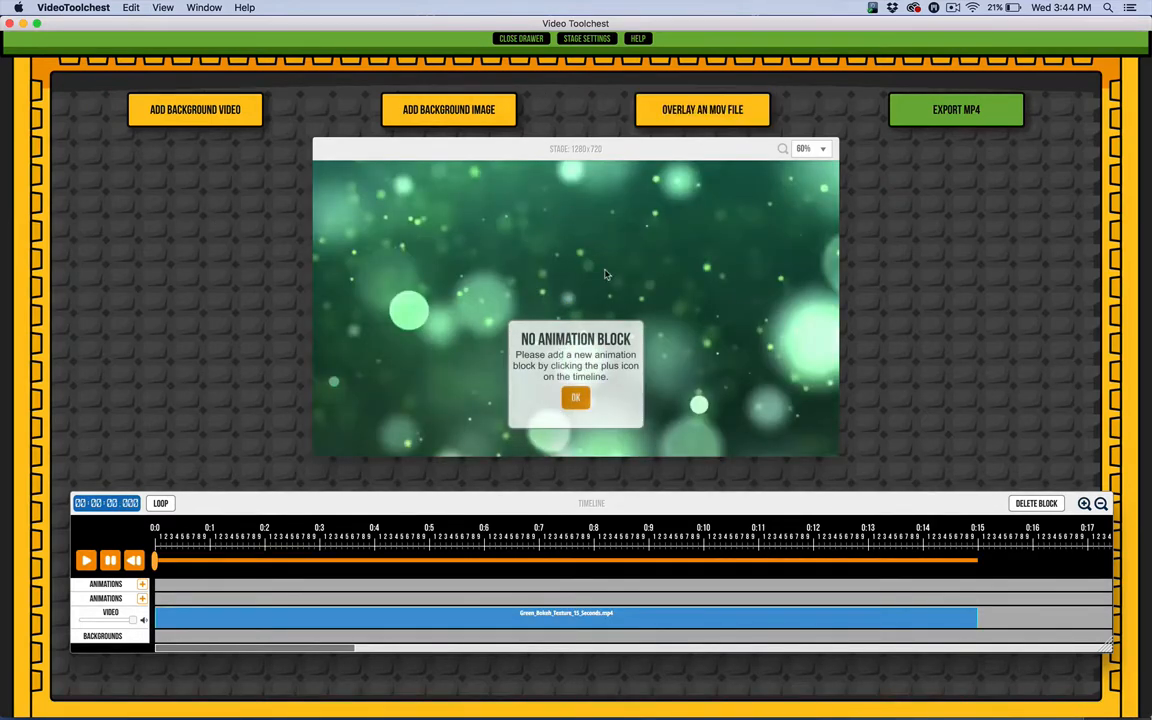
pyautogui.click(575, 397)
pyautogui.click(143, 583)
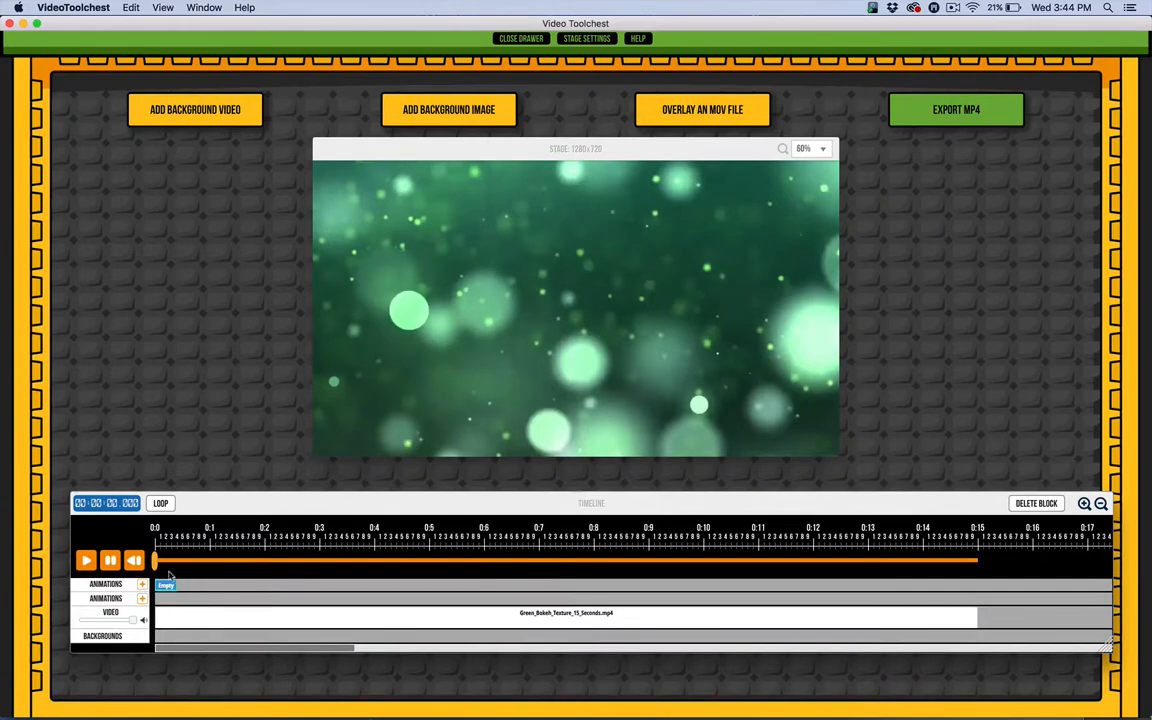
pyautogui.click(700, 111)
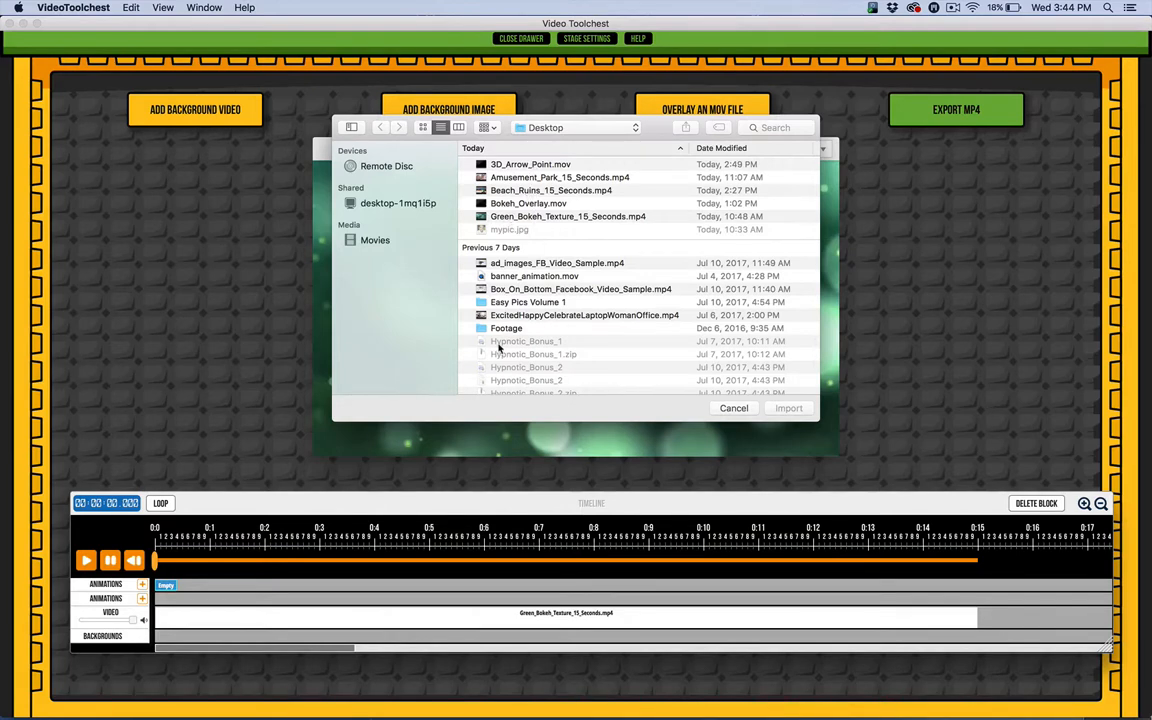
pyautogui.click(508, 277)
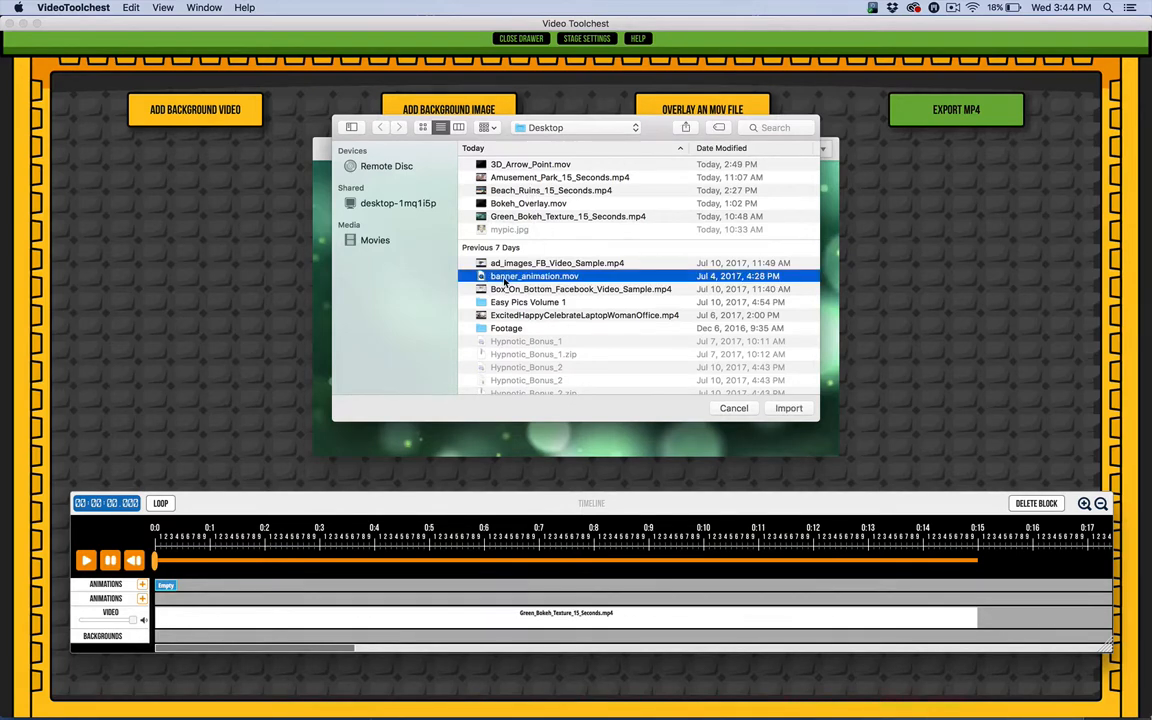
pyautogui.click(786, 407)
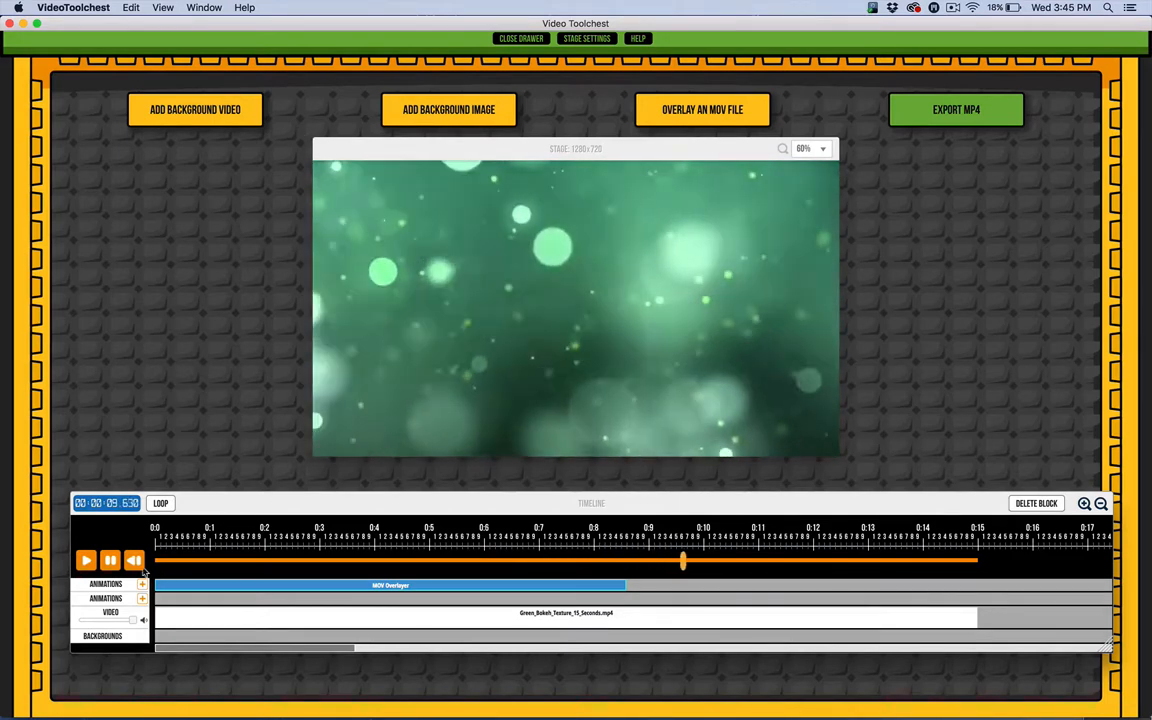
# Step: Play the banner overlay briefly and shift its MOV Overlayer block to start at about 1 second
pyautogui.click(85, 561)
pyautogui.click(85, 561)
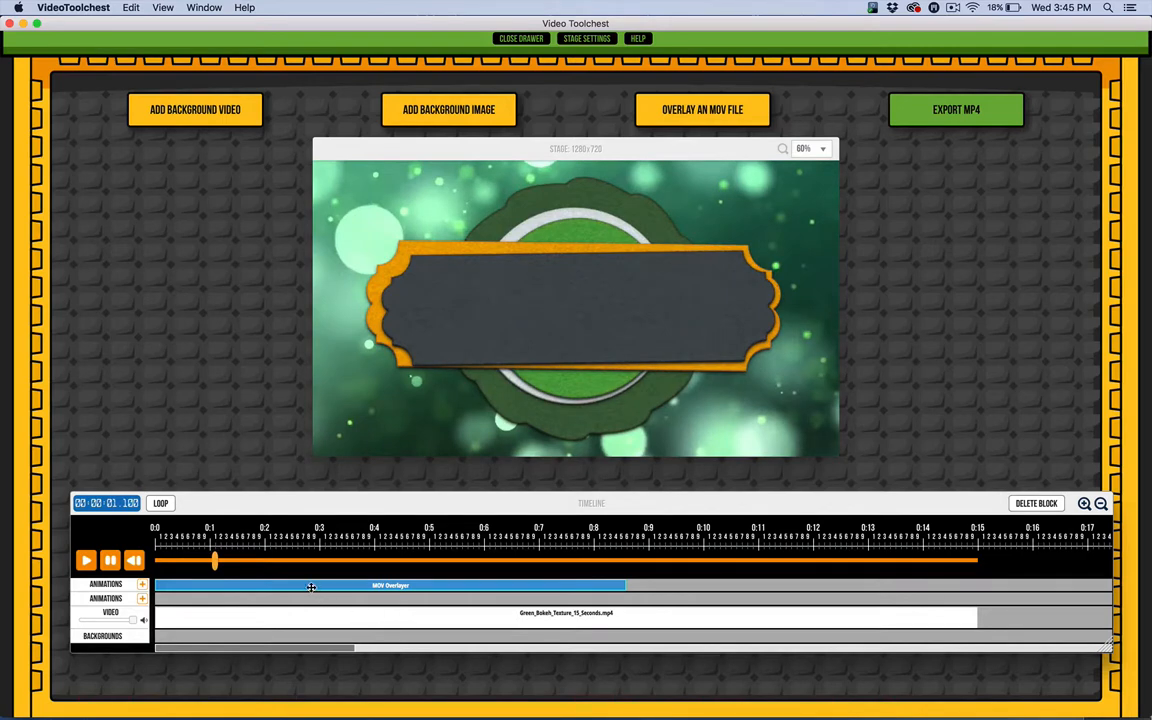
pyautogui.moveTo(311, 587); pyautogui.dragTo(362, 586)
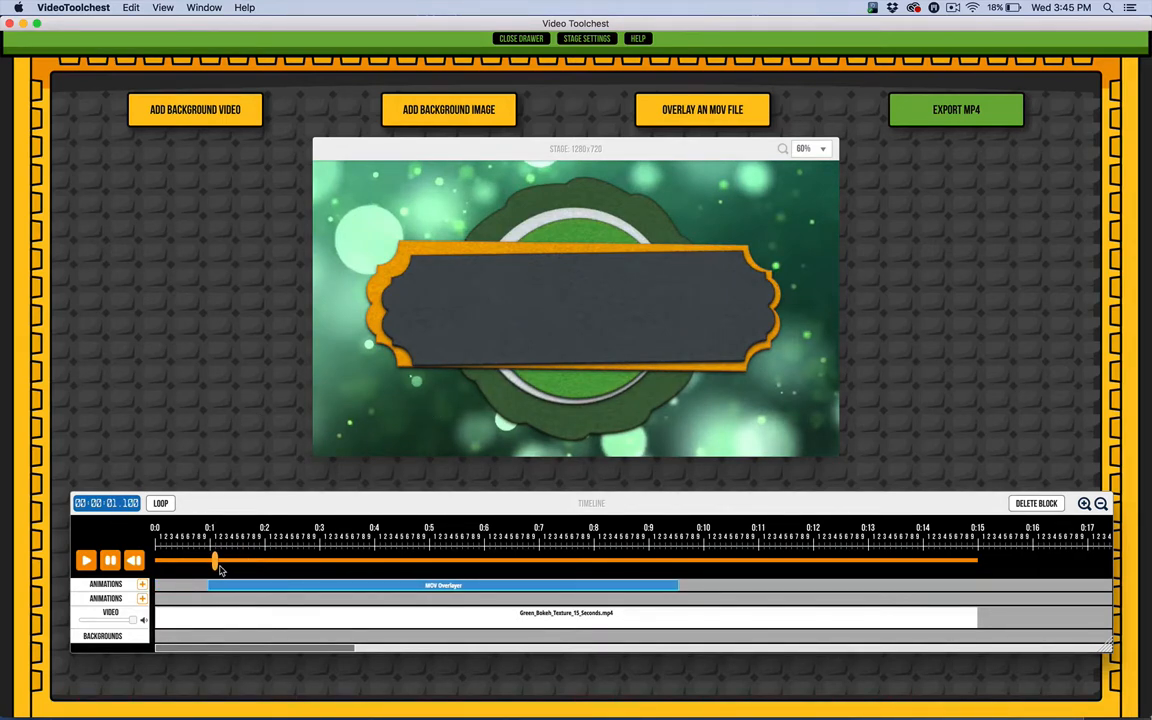
# Step: Play the banner composition from the start of the timeline and close the MOV Overlayer drawer
pyautogui.moveTo(216, 565); pyautogui.dragTo(109, 560)
pyautogui.click(82, 559)
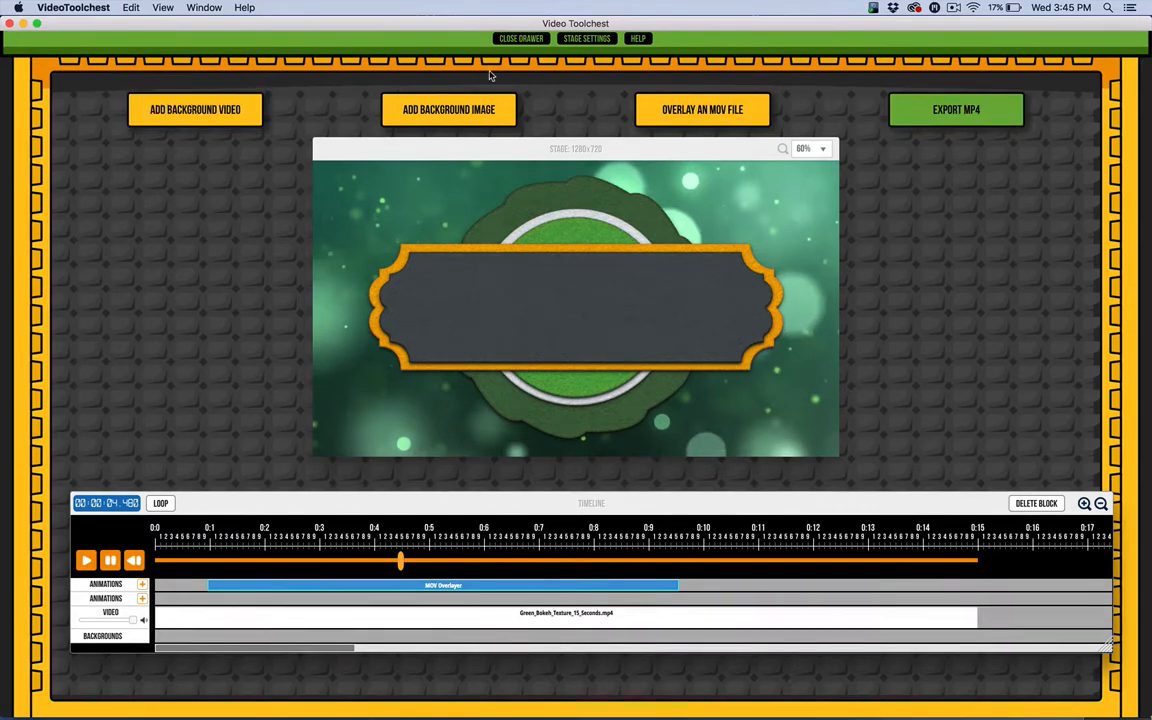
pyautogui.click(517, 39)
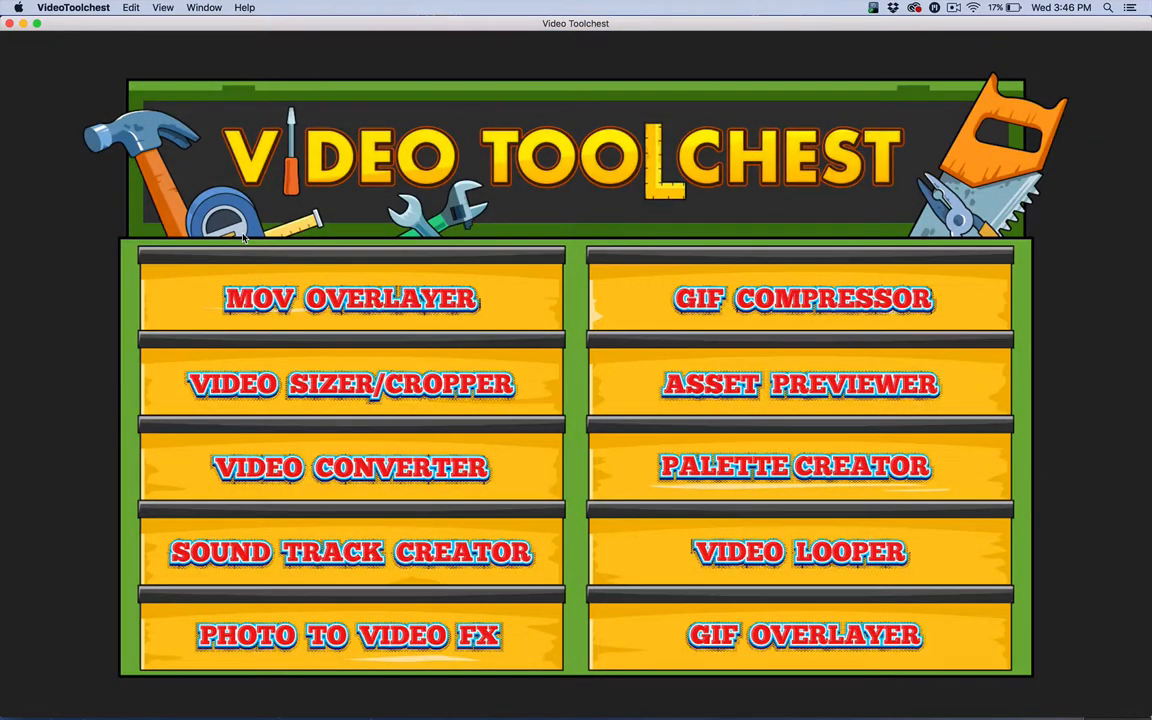